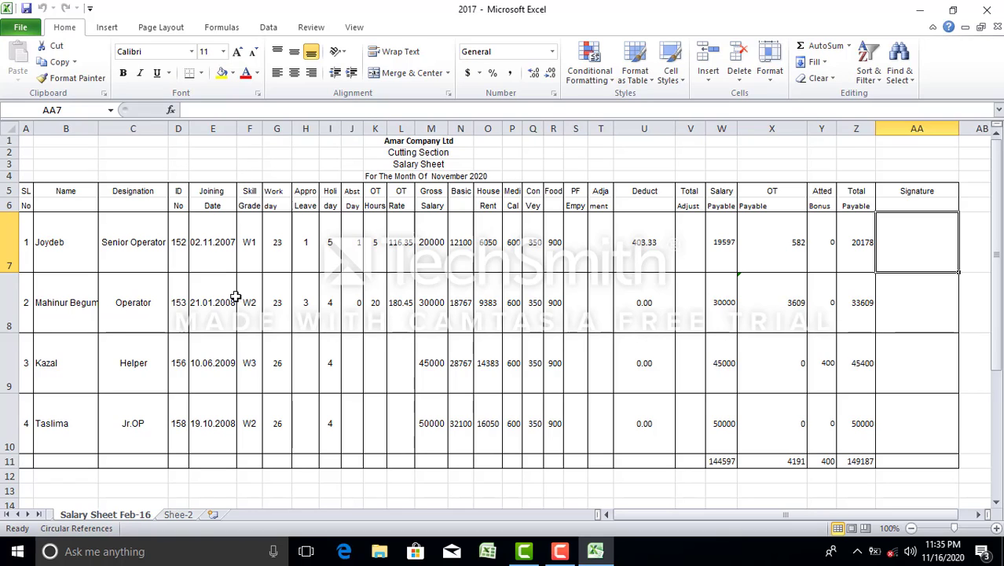
Change M7's gross salary from 20000 to 30000 and save, bringing total payable to 159286
click(26, 8)
click(299, 301)
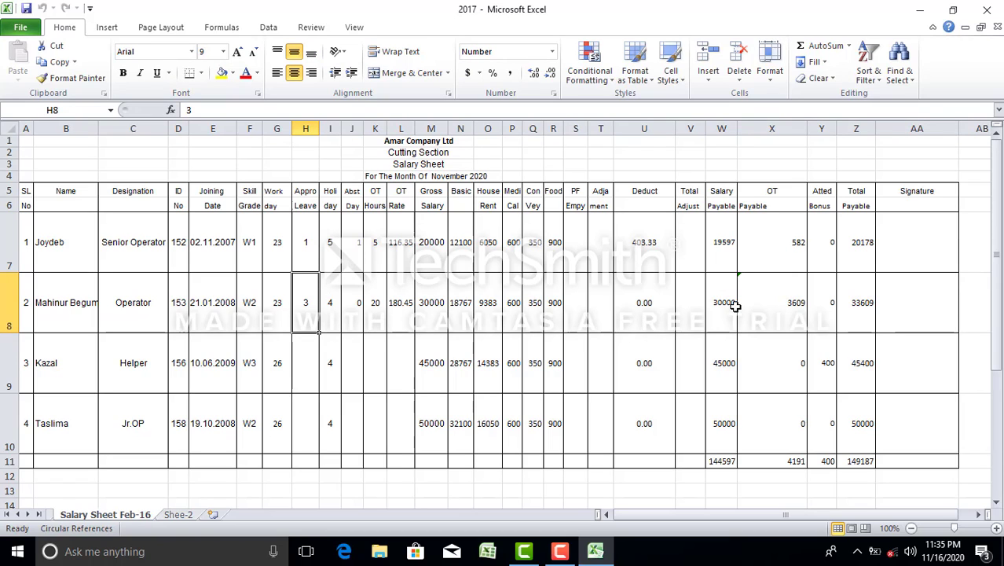
click(426, 252)
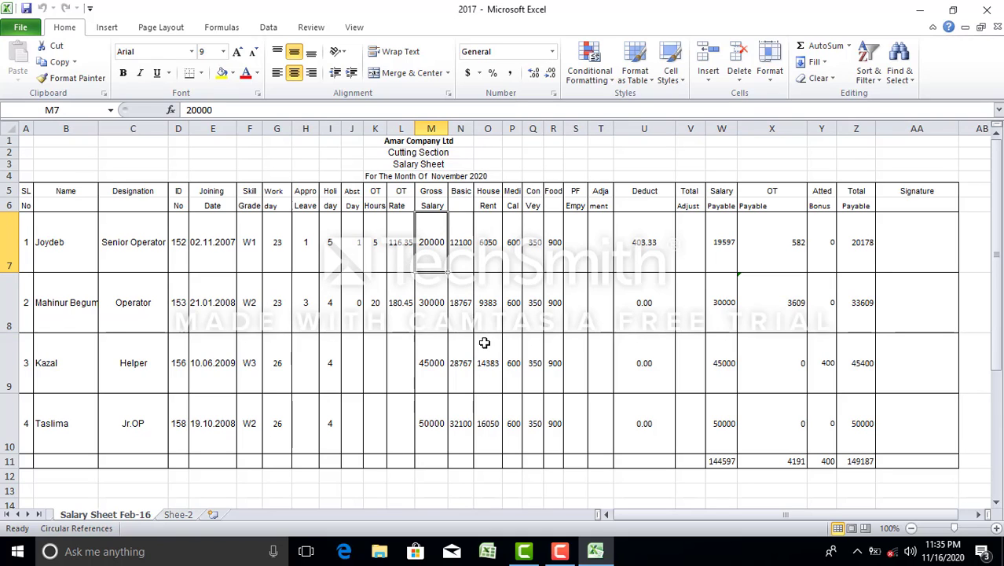
text(300)
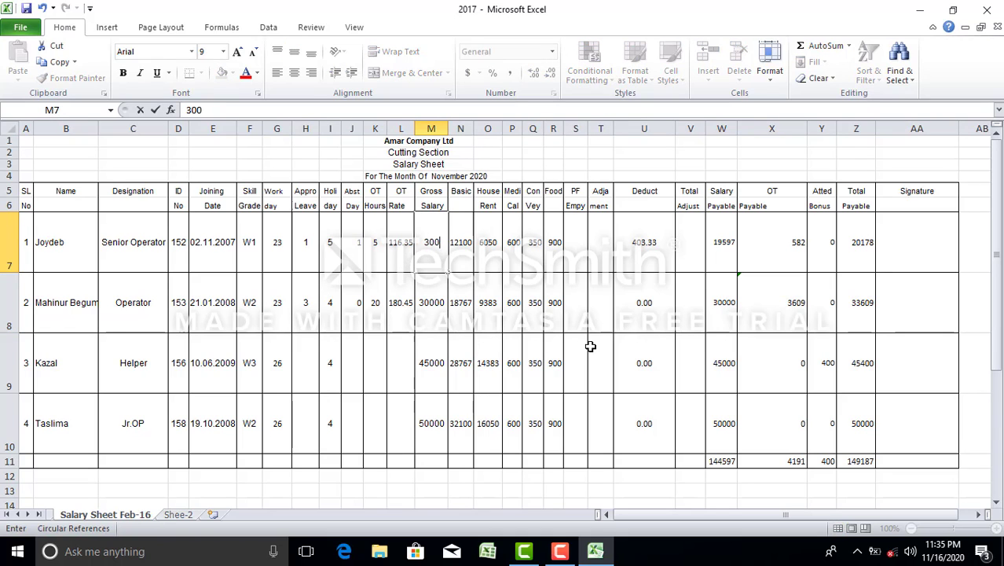
text(00)
click(590, 310)
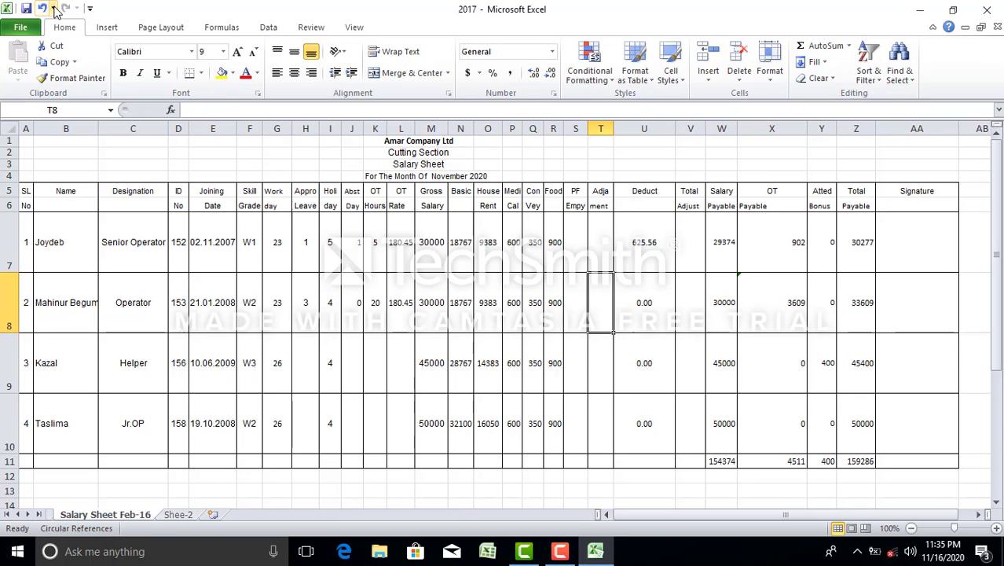
click(26, 10)
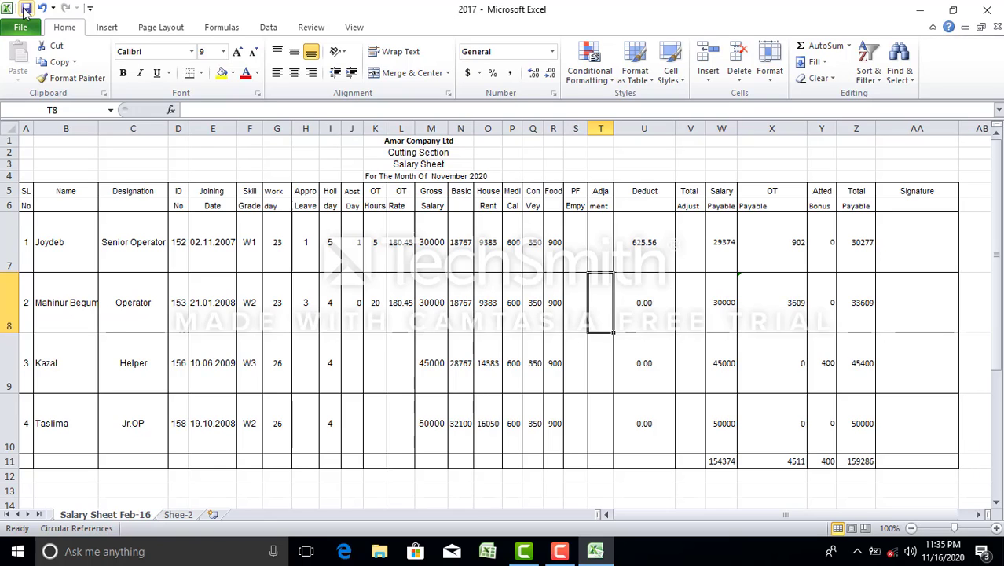
Fill the L8 OT rate formula and K8's 20 OT hours down to row 10
click(402, 314)
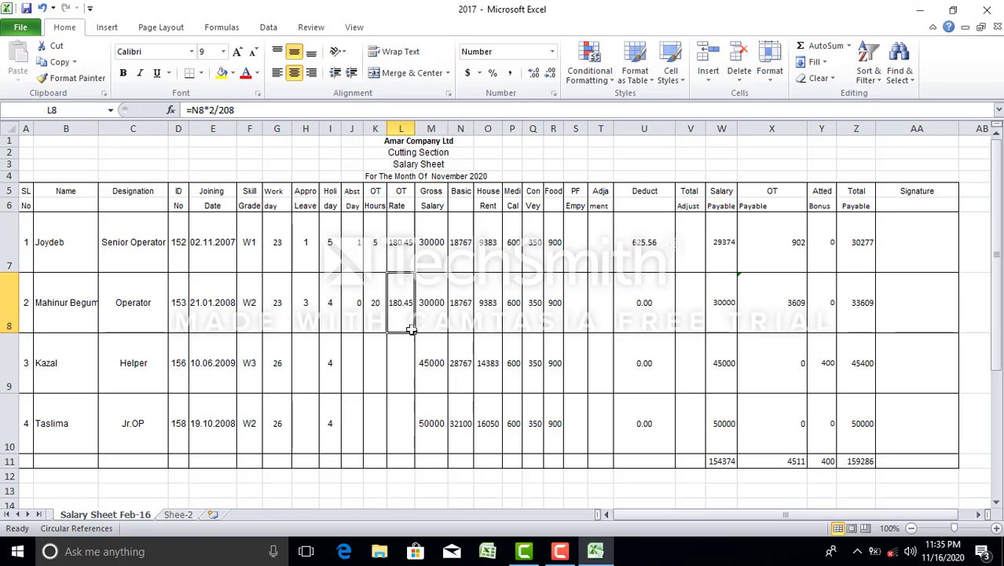
drag(413, 333, 410, 439)
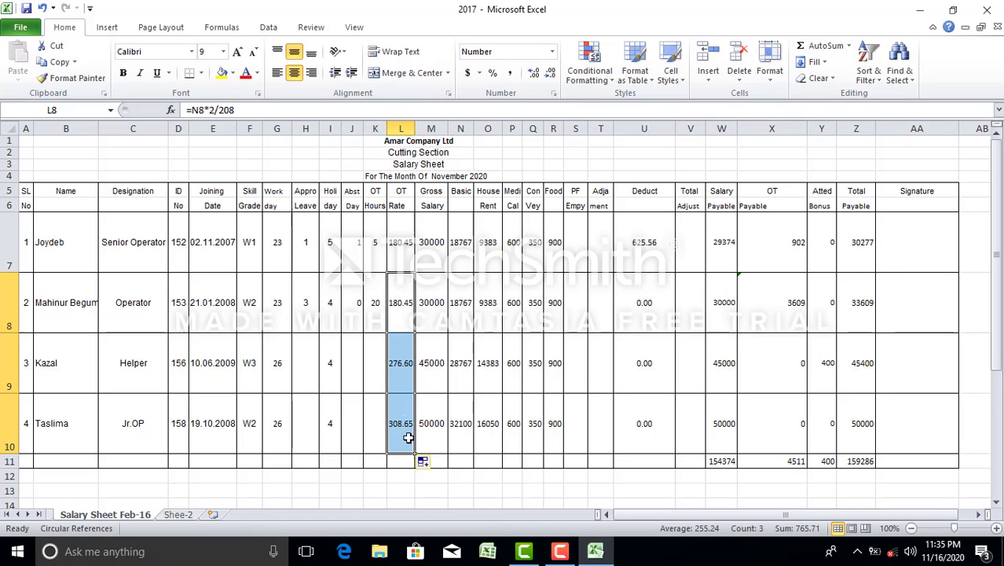
click(376, 314)
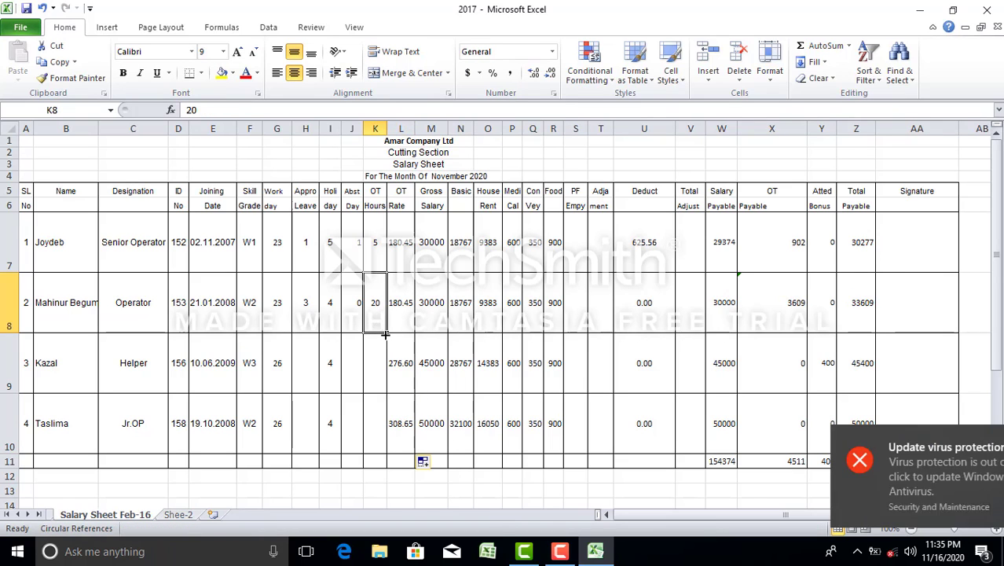
drag(386, 333, 373, 434)
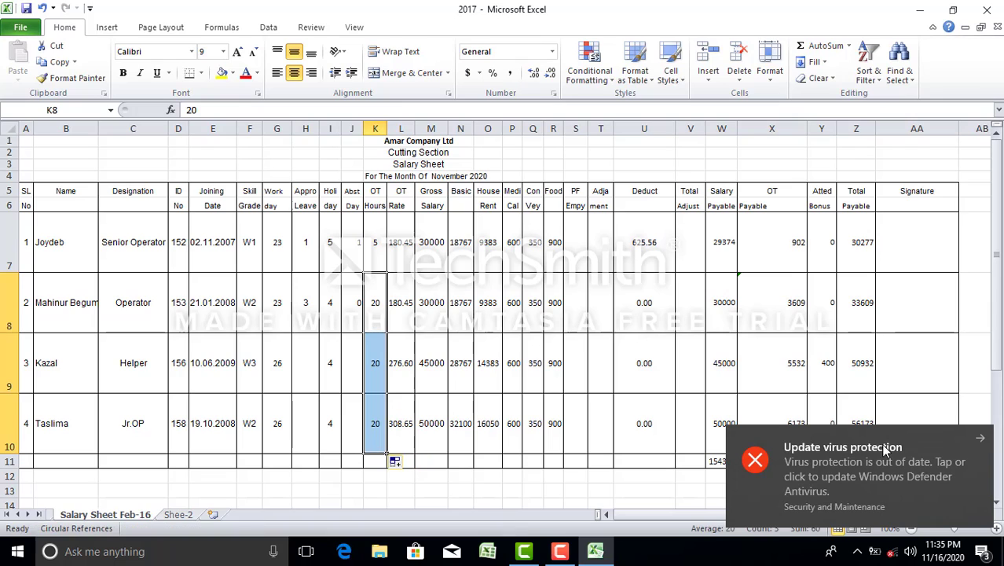
click(988, 445)
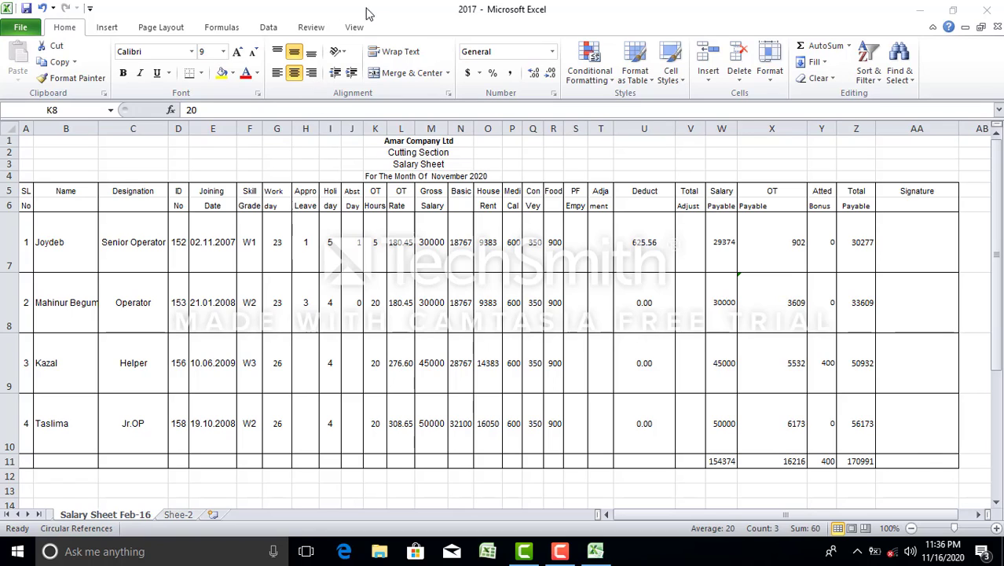
Apply Protect Sheet with a password and re-enter it in the Confirm Password dialog
click(311, 29)
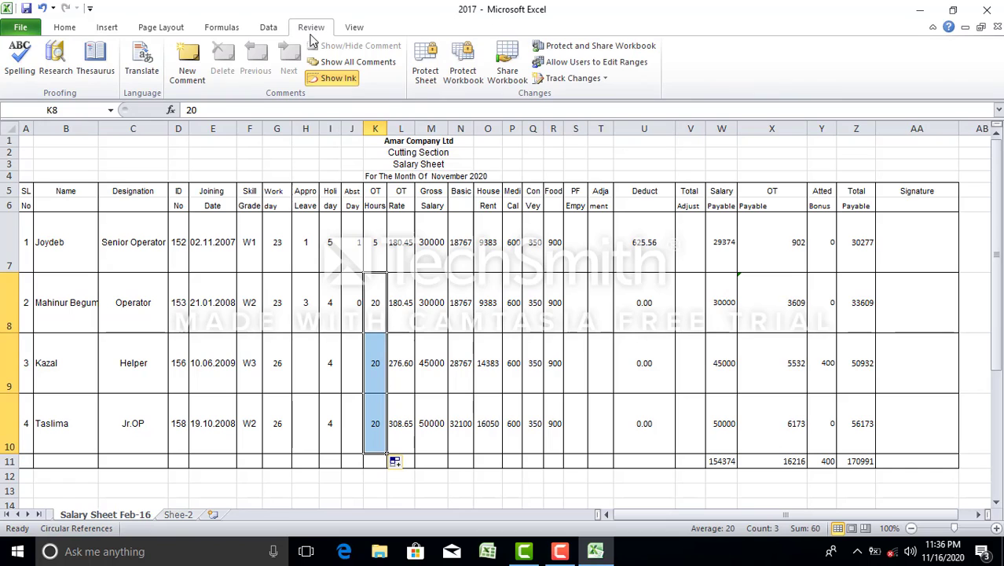
click(430, 76)
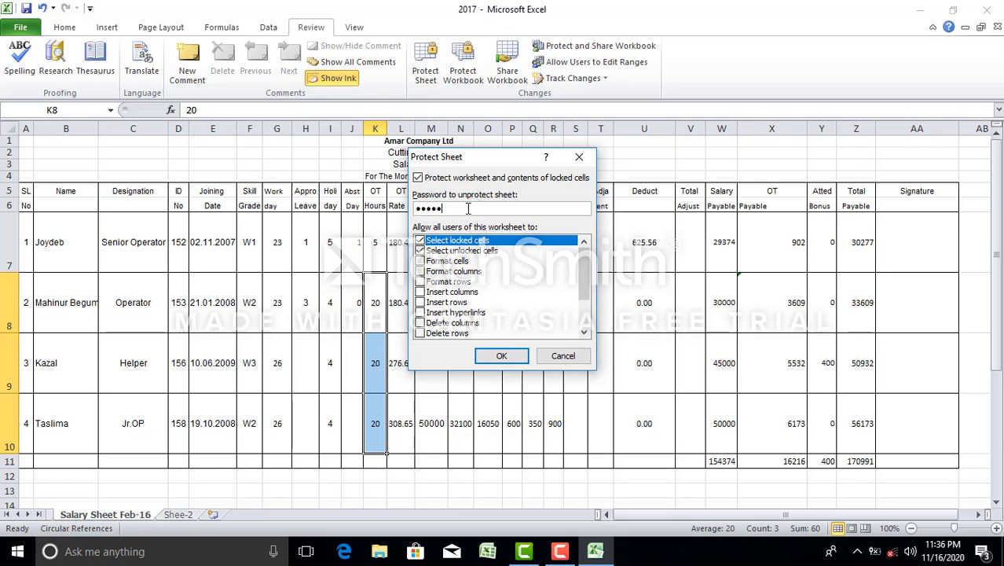
click(503, 358)
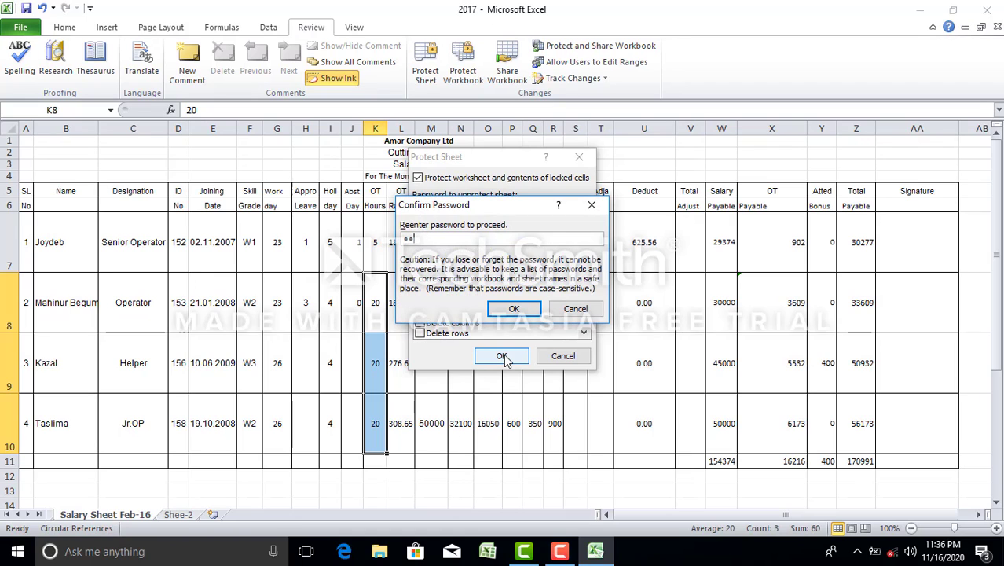
click(519, 309)
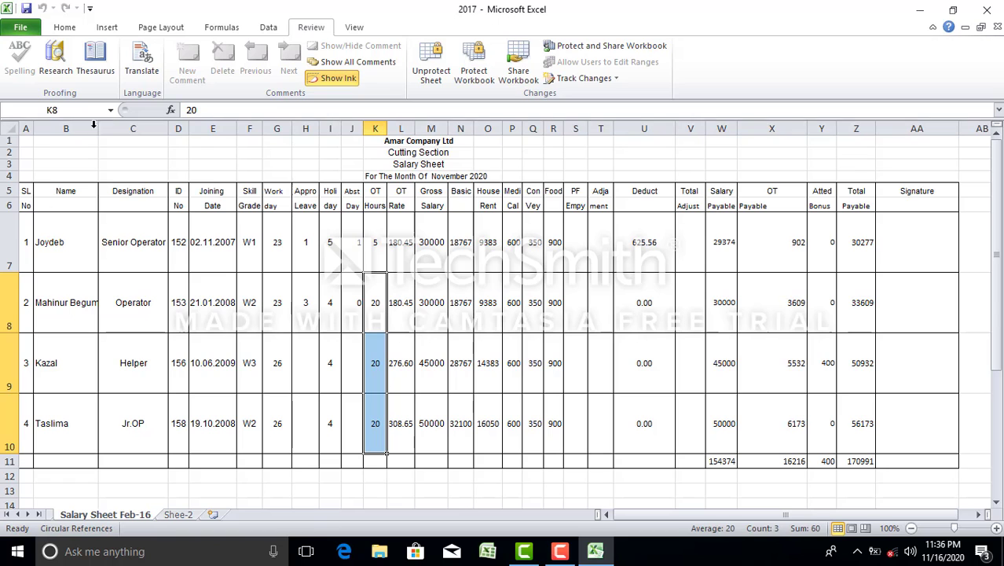
Try editing a locked cell and the F8 skill grade, dismissing each read-only warning
click(468, 307)
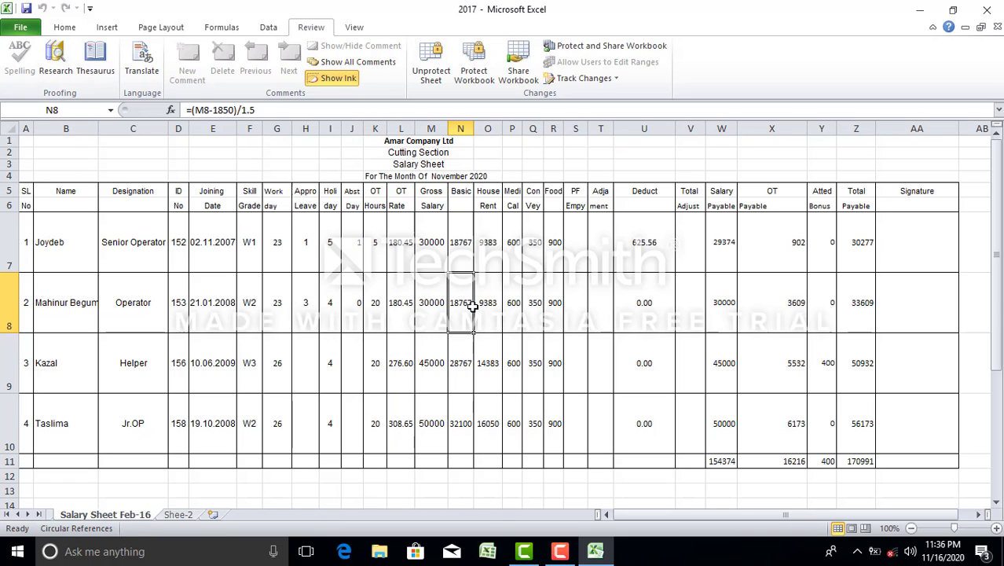
double_click(532, 304)
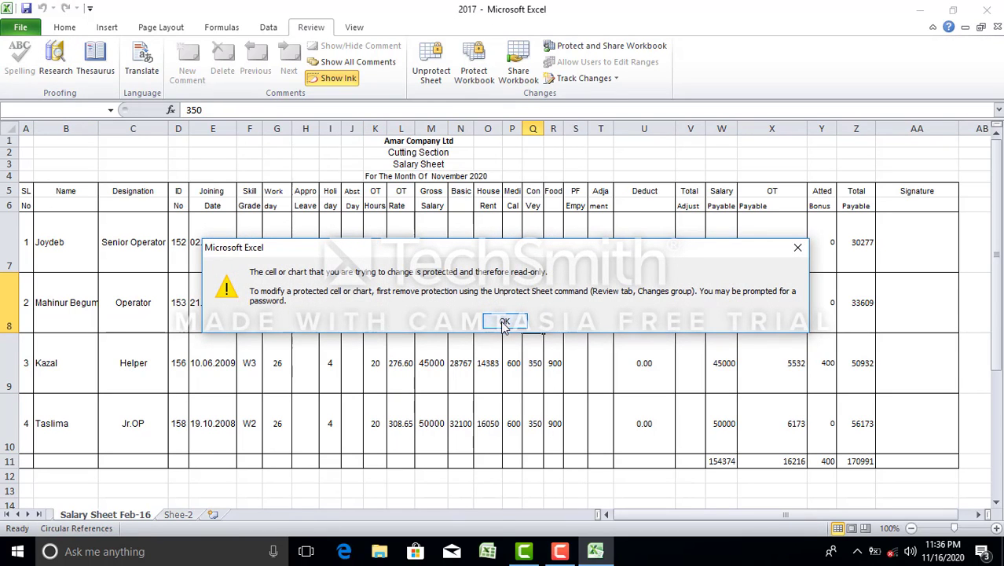
click(505, 321)
double_click(253, 323)
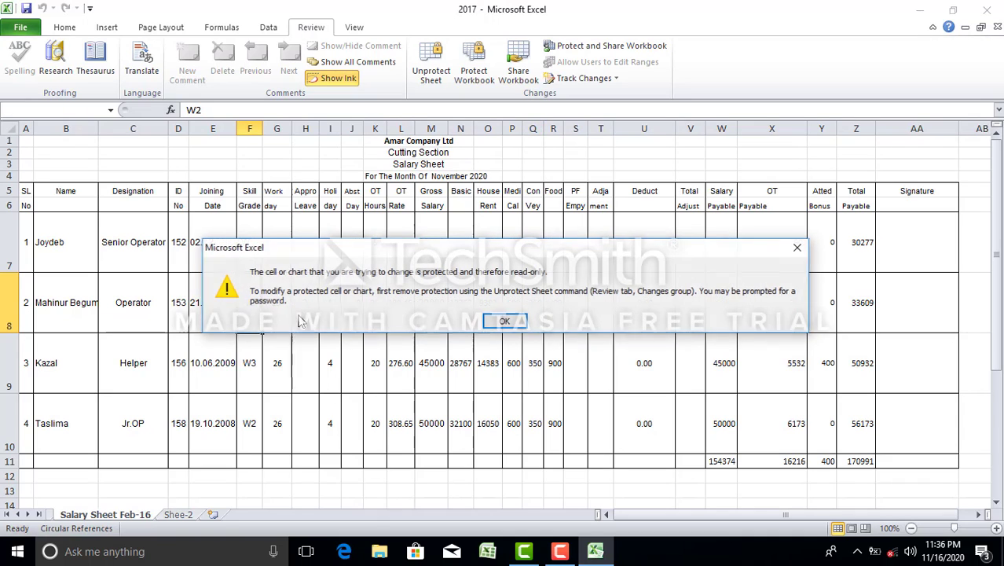
click(503, 324)
Try editing and deleting M8's gross salary, dismiss the warnings, then close the workbook
click(354, 315)
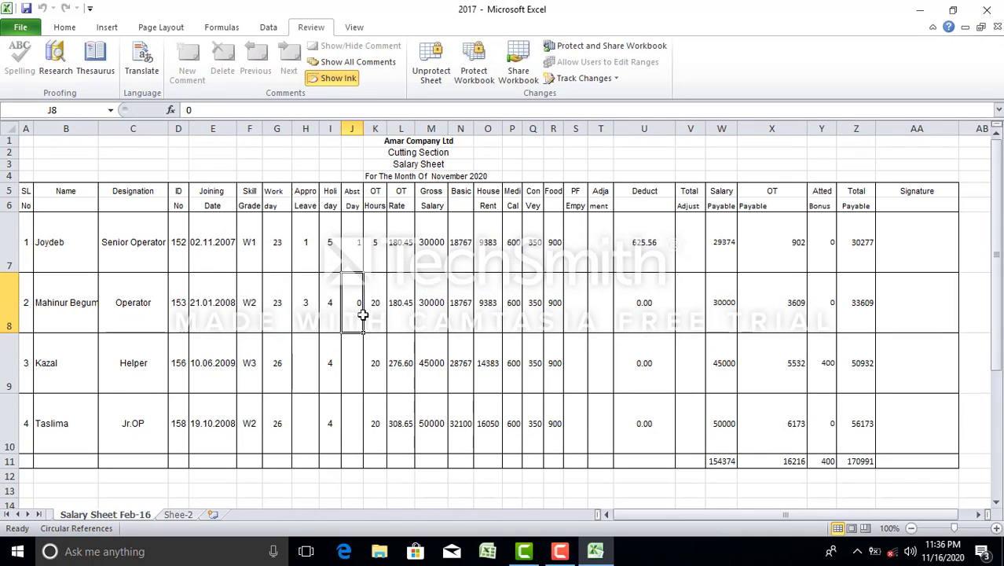
double_click(430, 310)
click(508, 323)
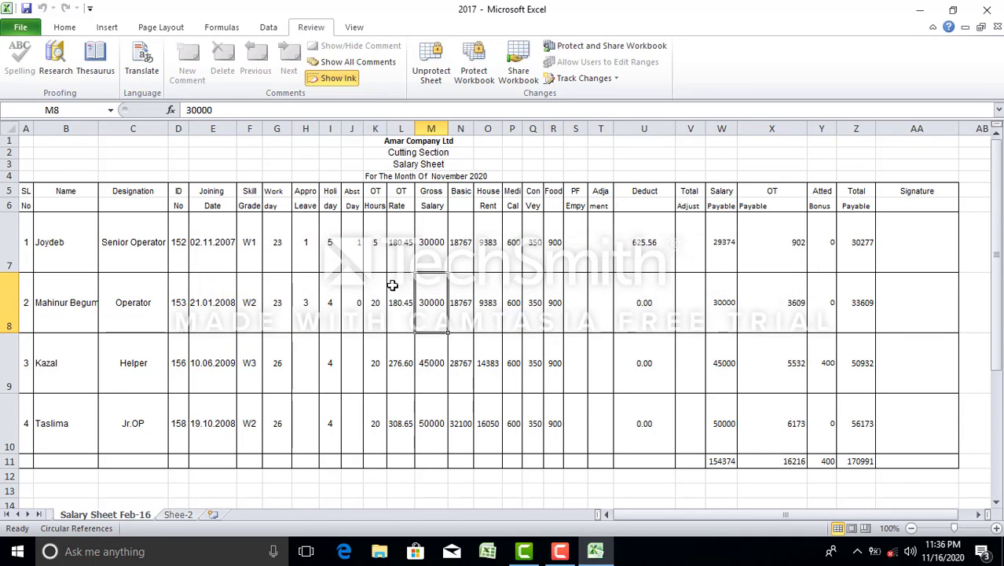
key(Delete)
click(503, 321)
click(988, 11)
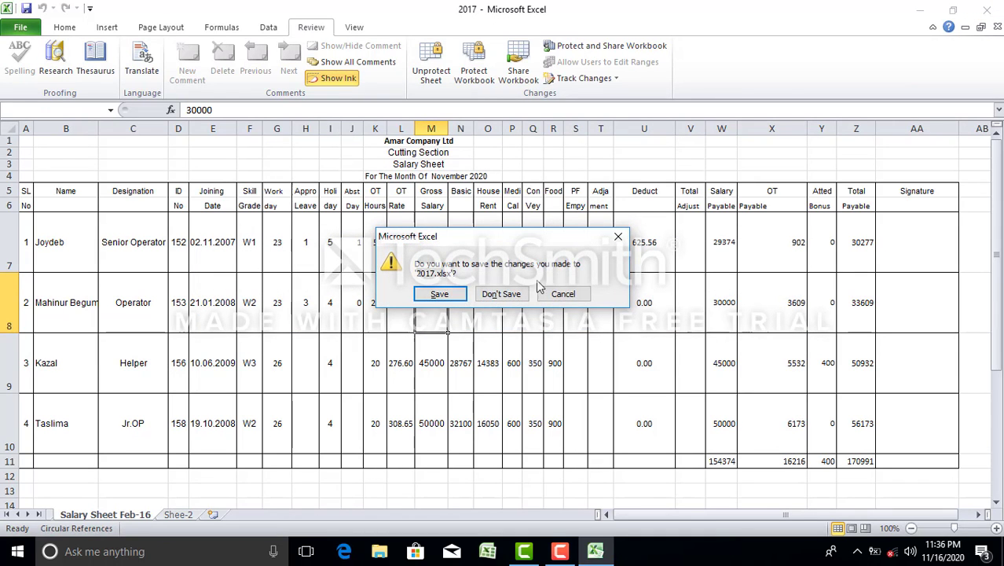
Close without saving, reopen 2017.xlsx, and dismiss the circular reference warning
click(503, 294)
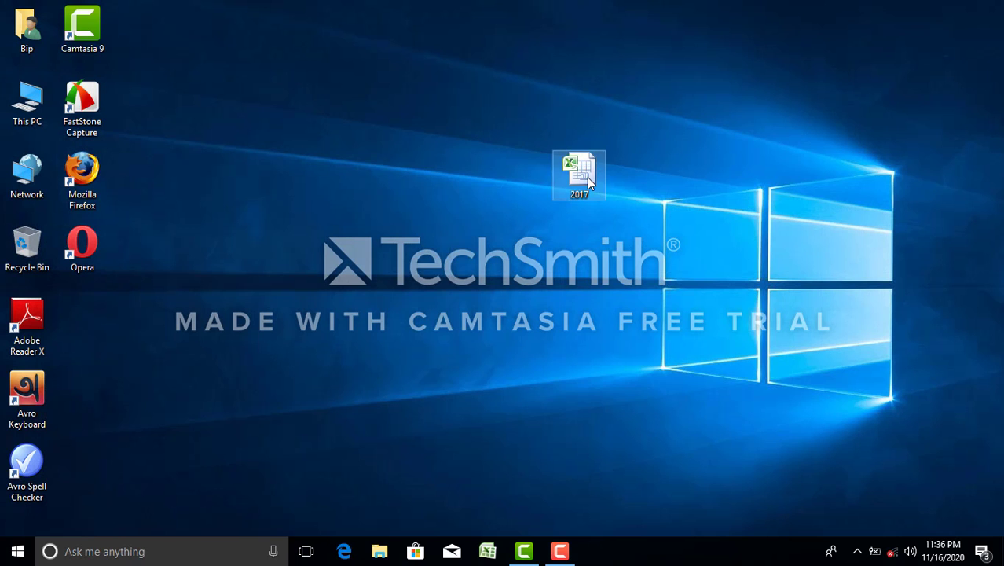
double_click(589, 181)
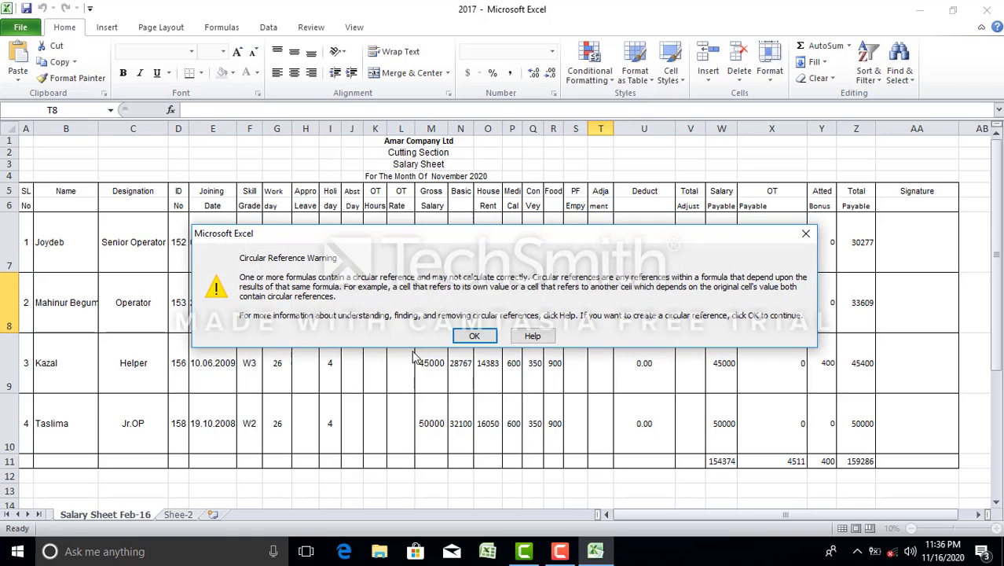
click(468, 331)
Enter test text 'wqdw' in T8 and 'sdfsa' in J8, then undo the J8 entry
text(wqdw)
click(279, 262)
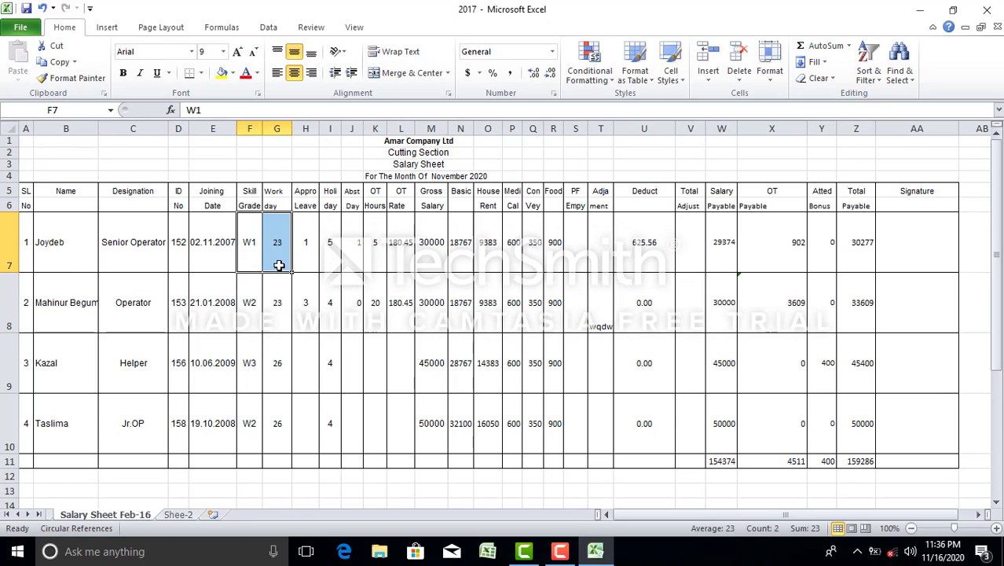
click(355, 275)
text(sdfsa)
click(460, 314)
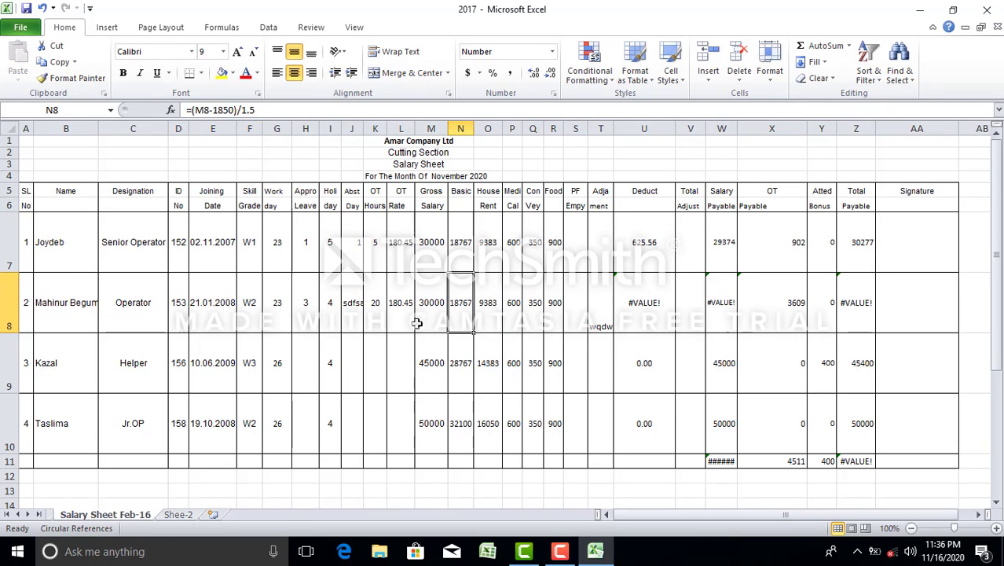
key(ctrl+z)
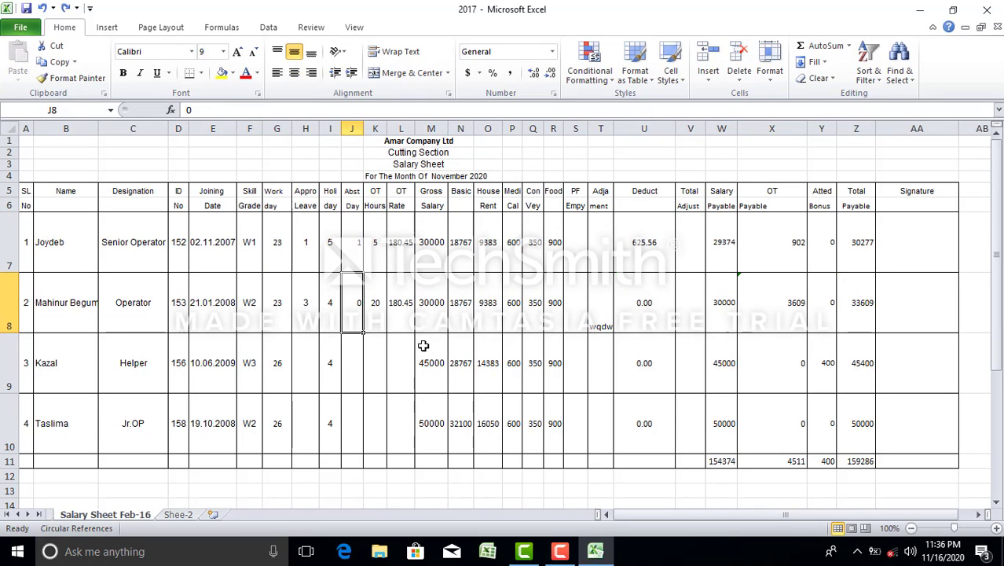
Check the L8 OT rate formula unchanged, save, then inspect L8, M7 and Q8
click(422, 344)
double_click(404, 307)
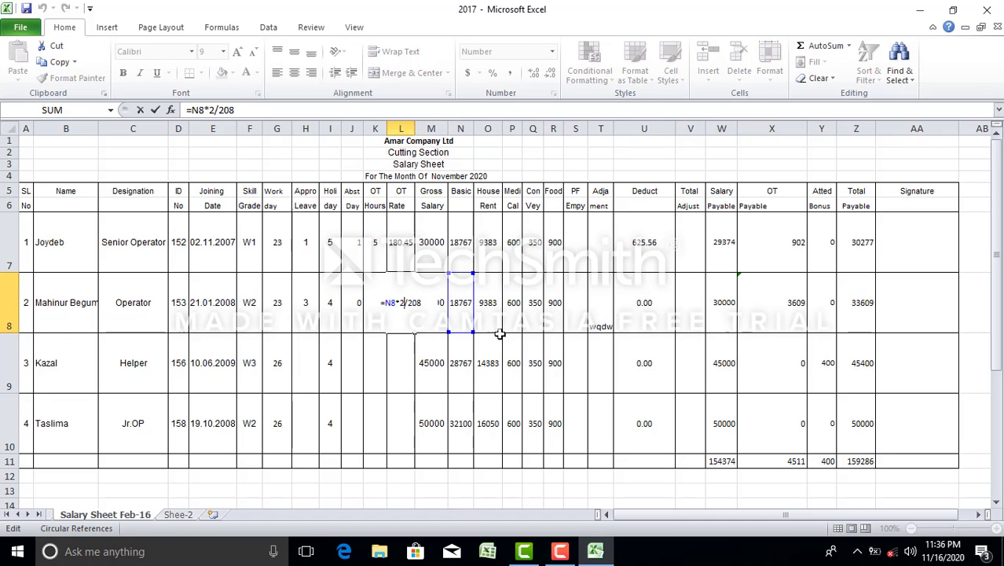
click(529, 343)
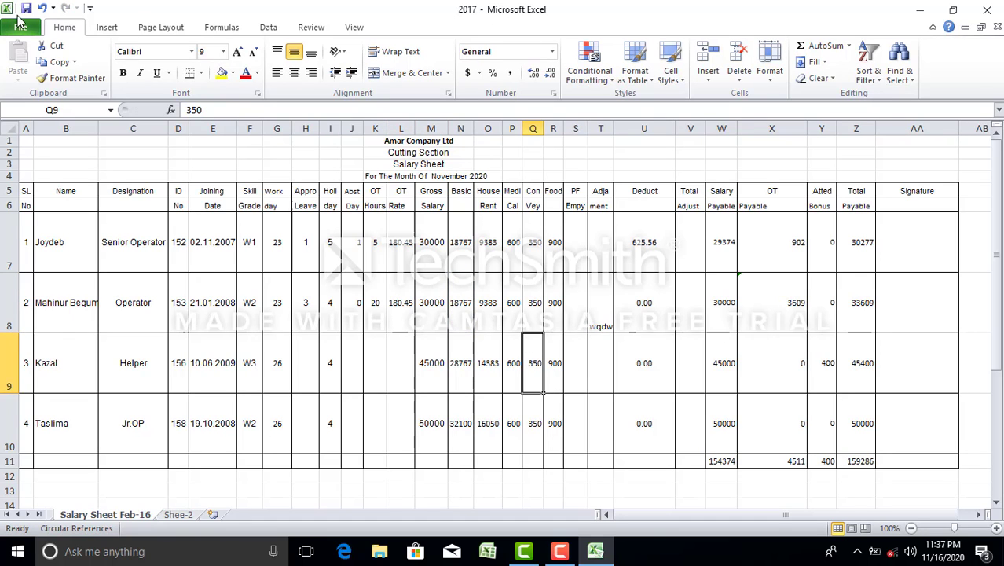
key(ctrl+s)
click(394, 301)
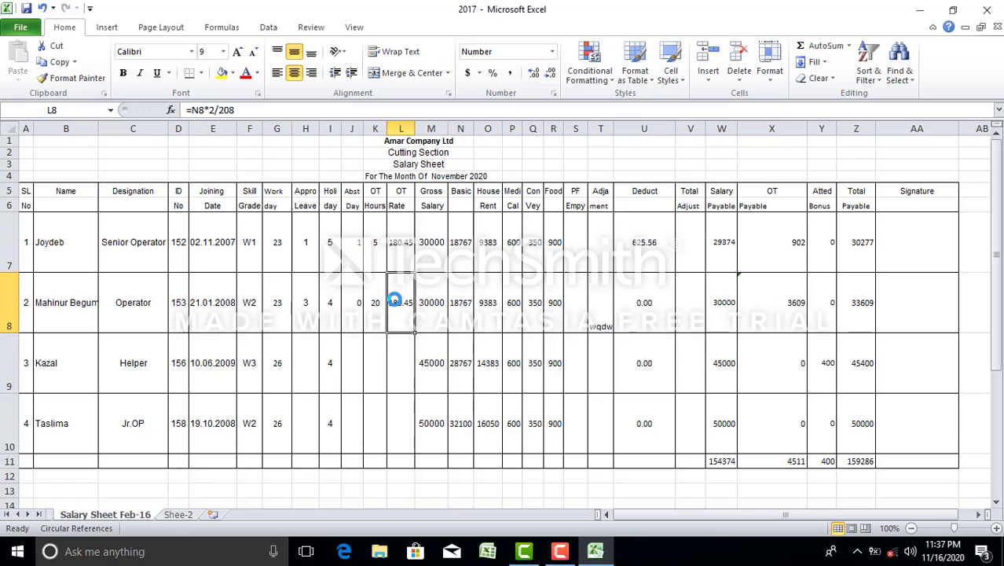
click(424, 246)
click(536, 313)
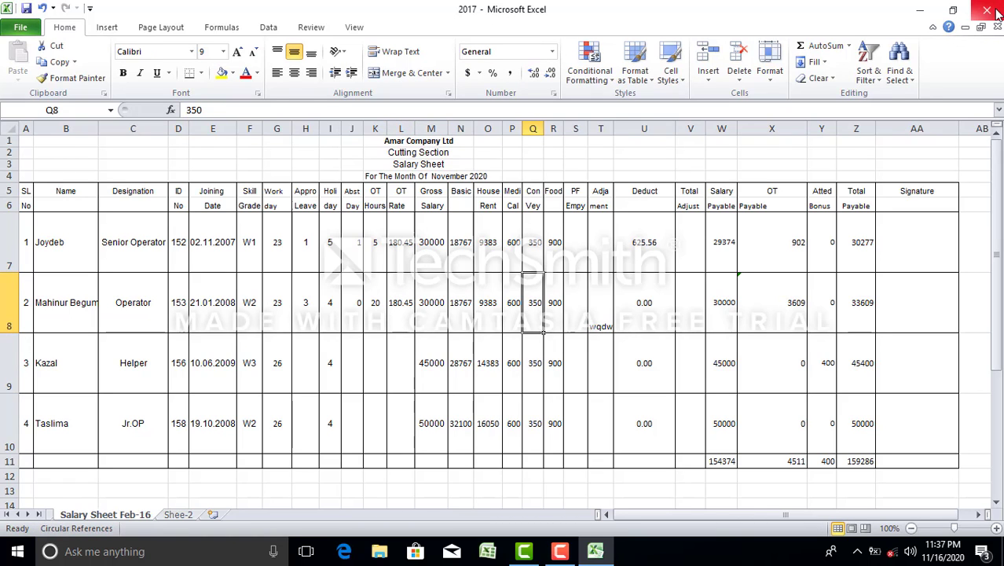
Close without saving, reopen 2017.xlsx, and dismiss the circular reference warning
click(991, 11)
click(502, 291)
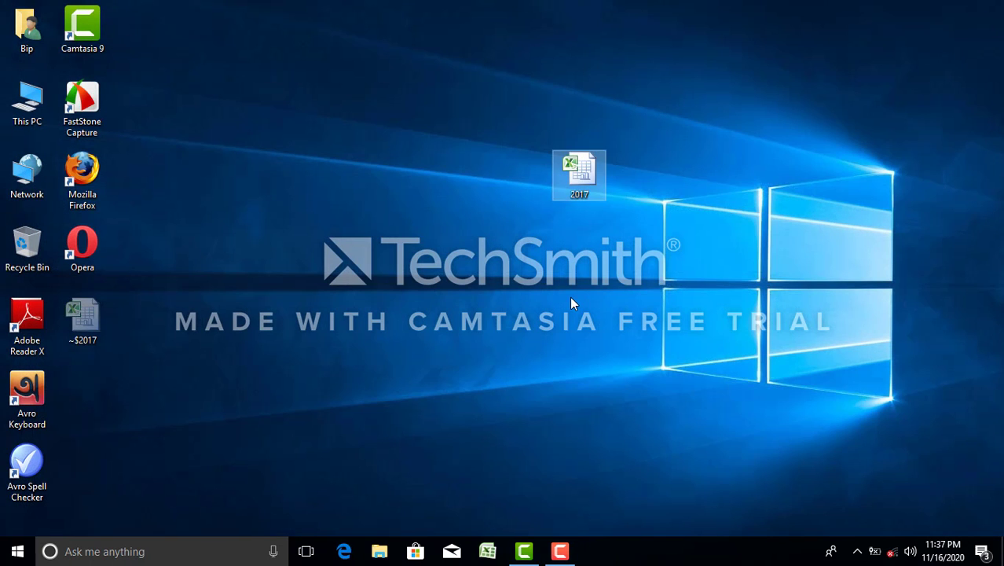
double_click(579, 173)
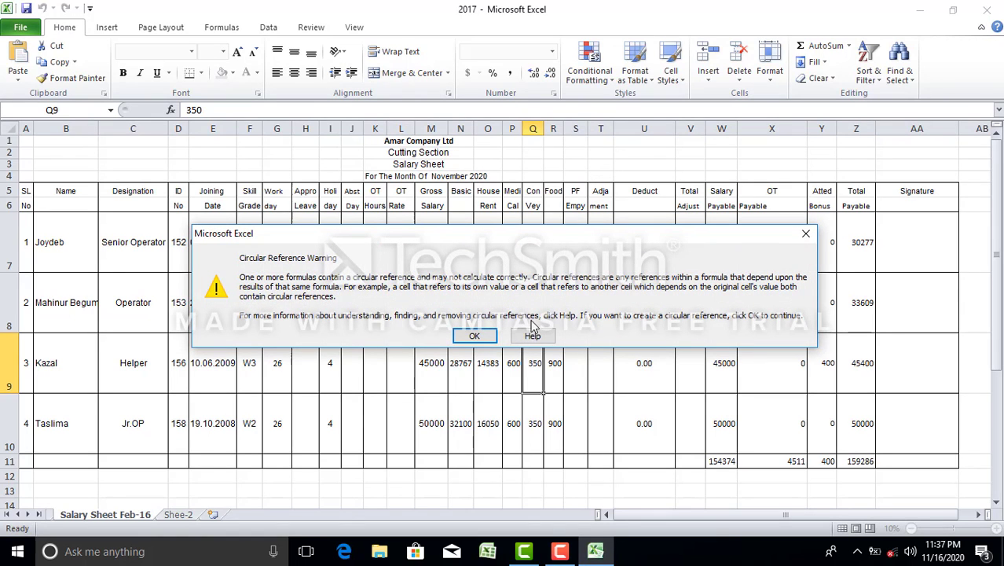
click(475, 336)
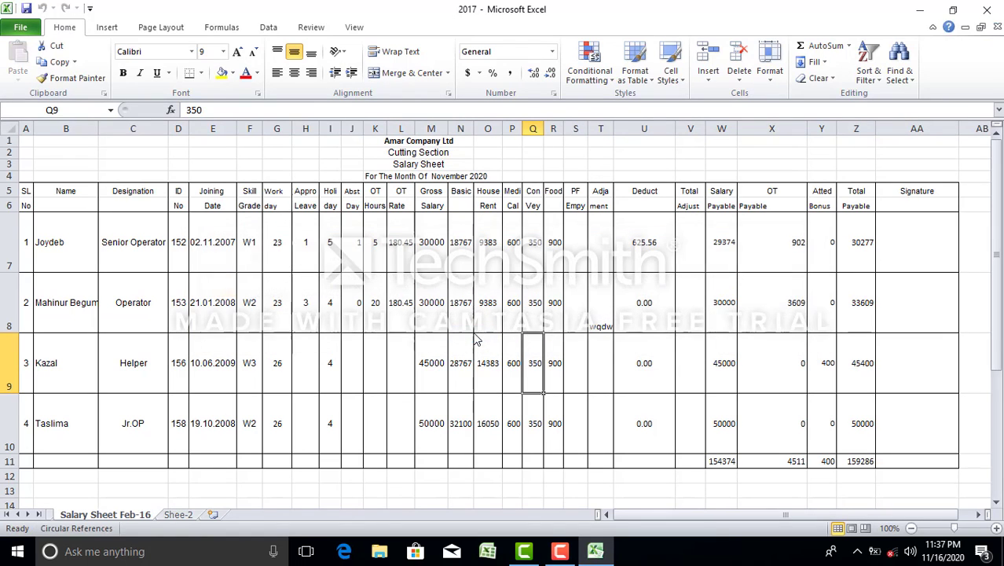
Look over M8, P8, the L8 OT rate formula, and the T8 adjustment cell
click(442, 283)
click(510, 307)
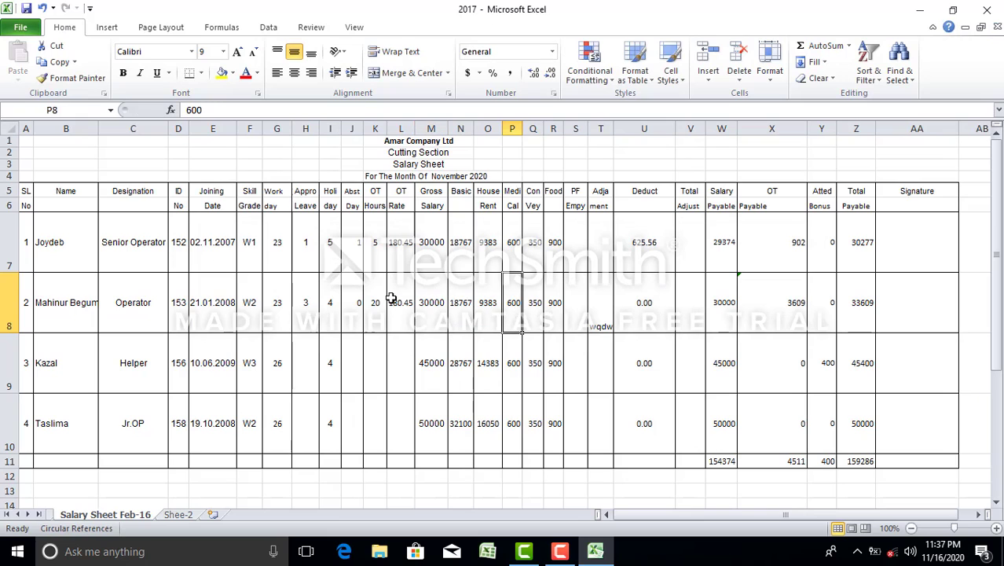
click(389, 299)
double_click(389, 299)
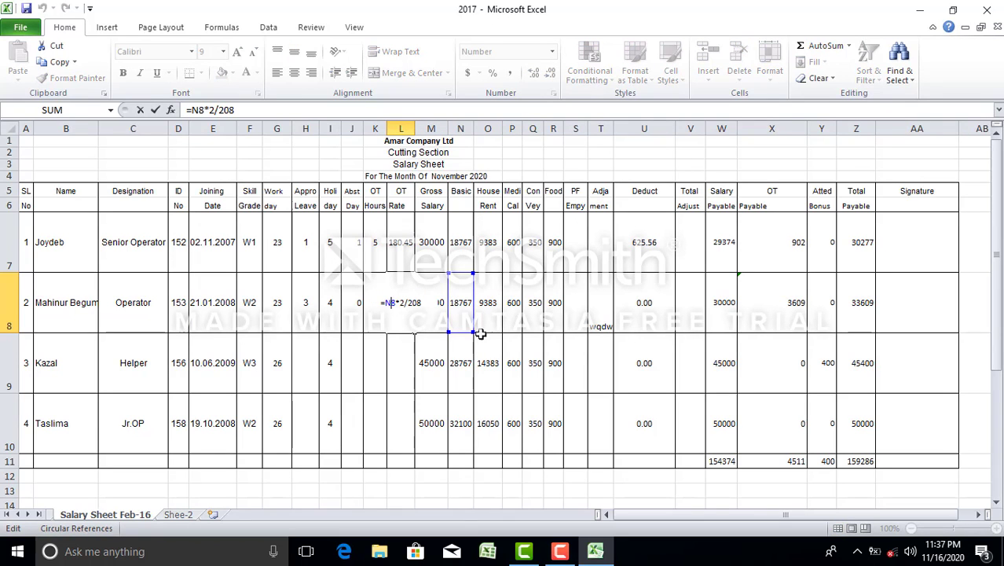
click(568, 298)
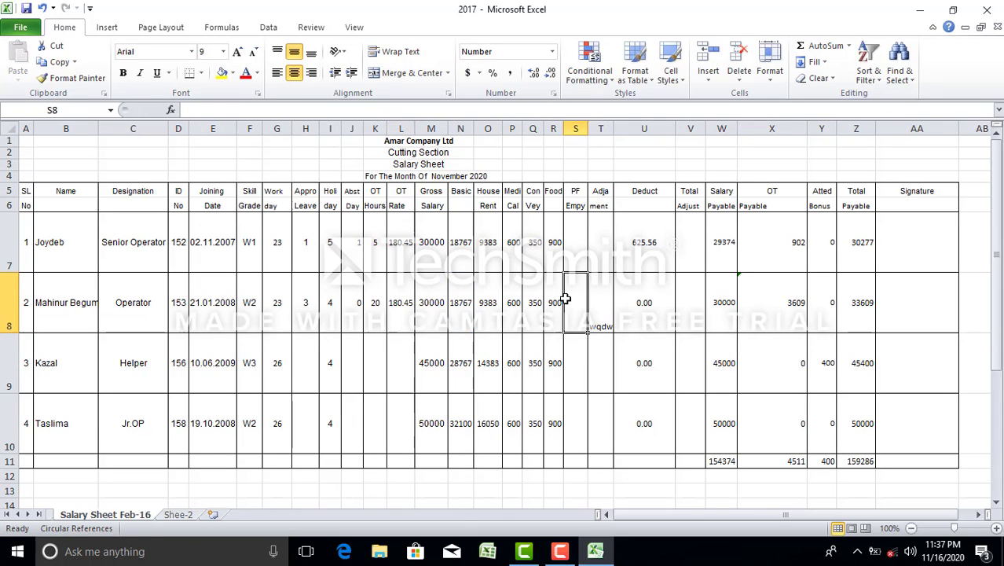
click(595, 291)
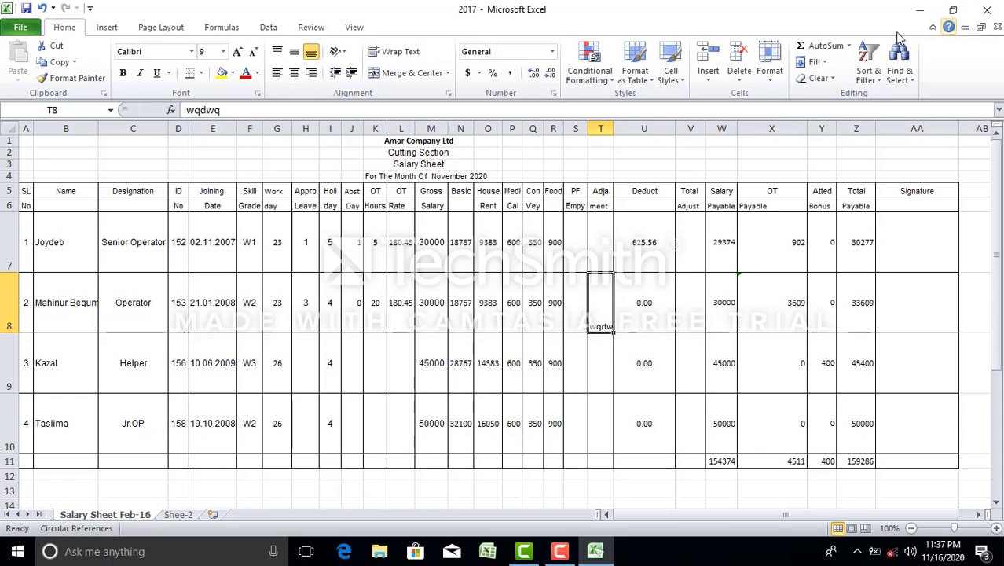
Set and confirm a protection password on Salary Sheet Feb-16, then save 2017.xlsx
click(315, 32)
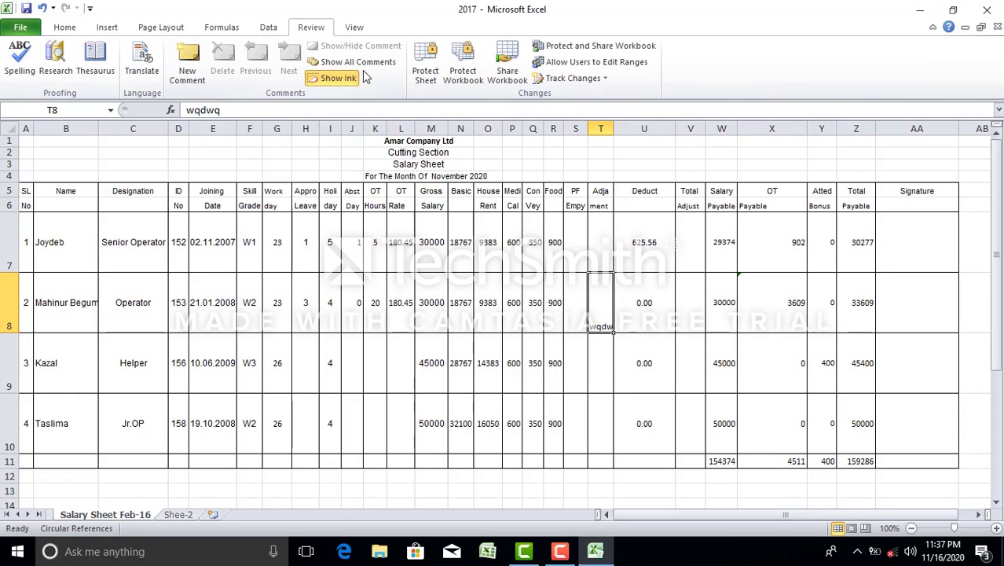
click(425, 67)
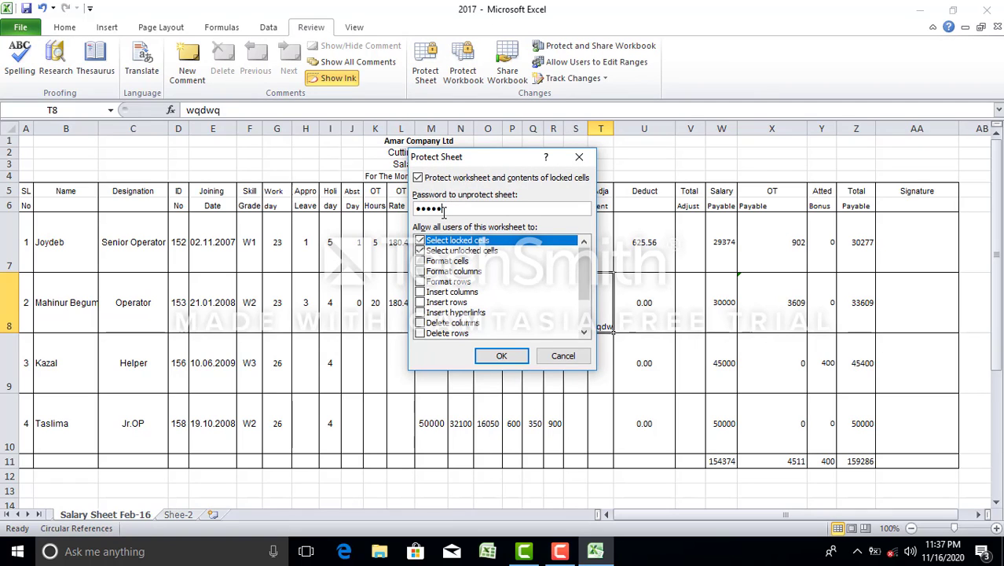
click(504, 356)
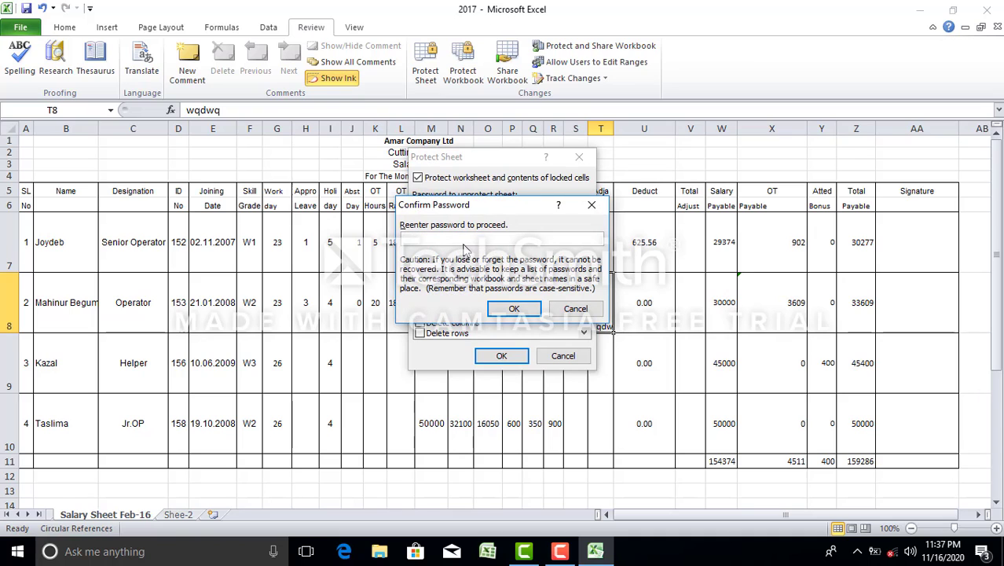
click(521, 309)
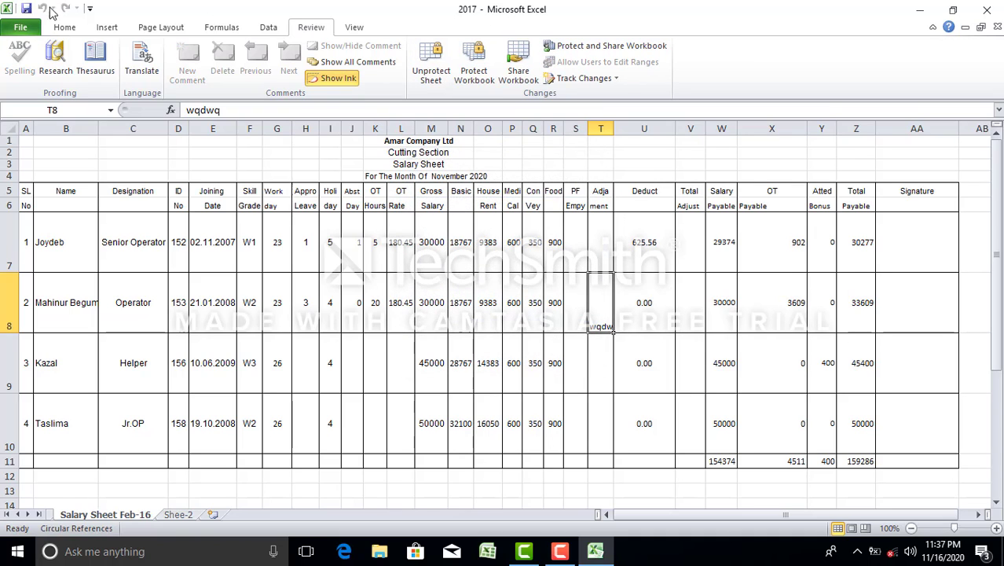
click(26, 8)
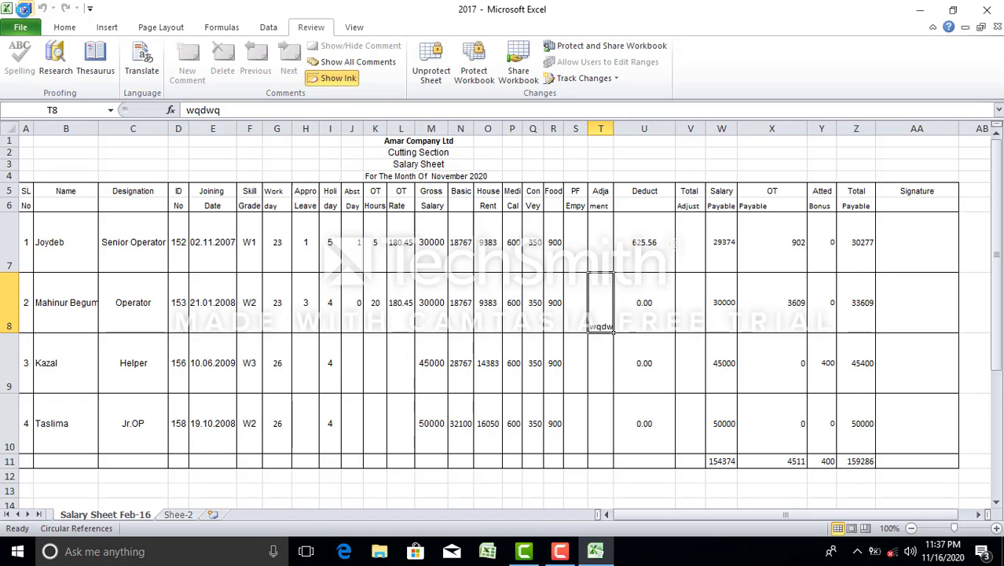
click(404, 253)
Attempt edits to M8 and O8, dismiss both read-only warnings, and save via File > Save
click(446, 331)
double_click(447, 332)
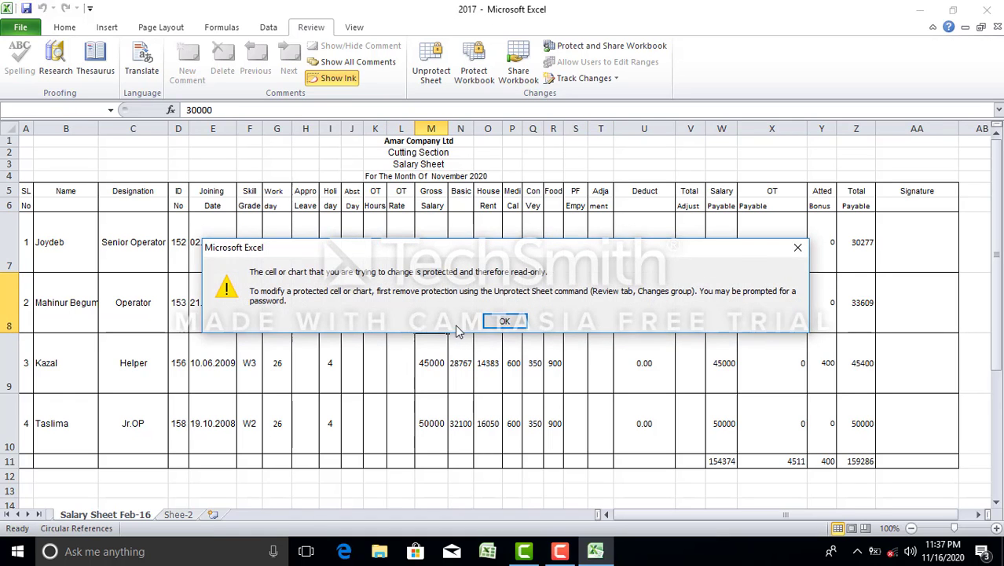
click(515, 323)
double_click(494, 284)
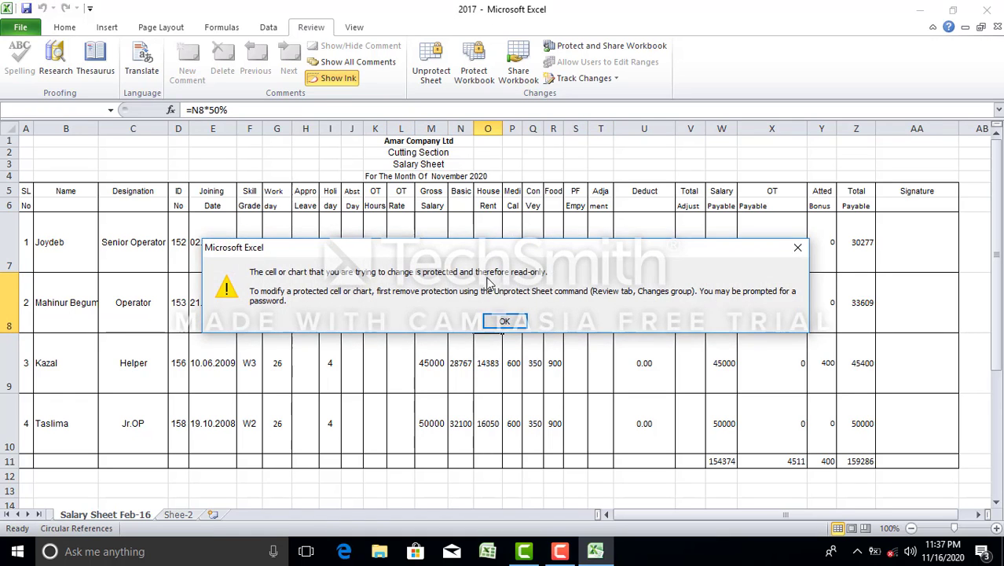
click(505, 320)
key(Left)
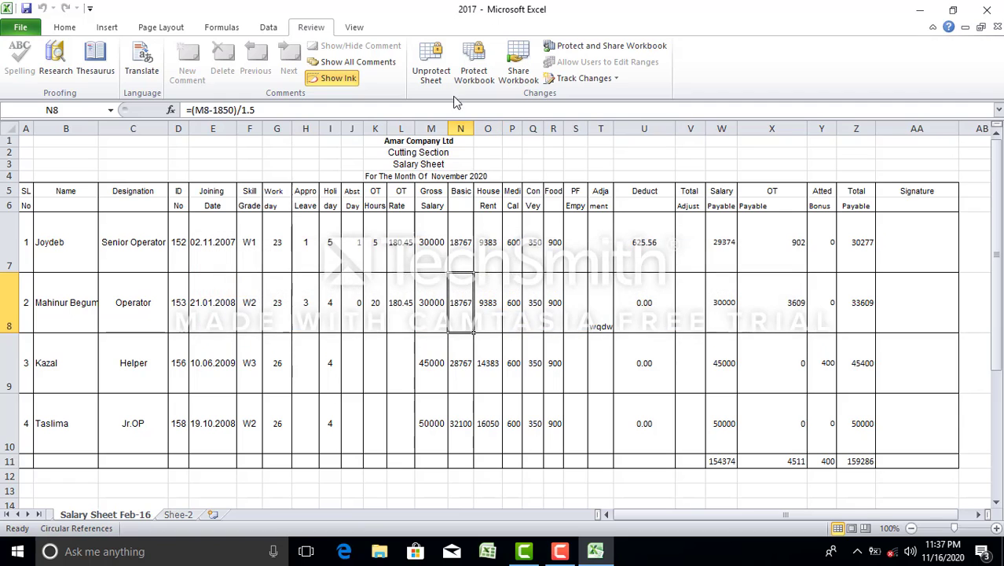
click(22, 28)
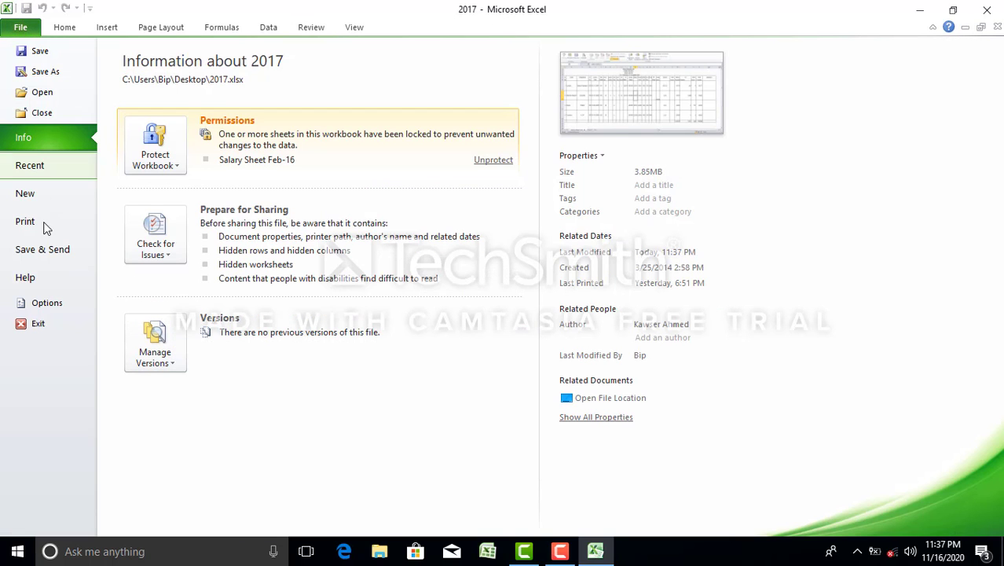
click(40, 52)
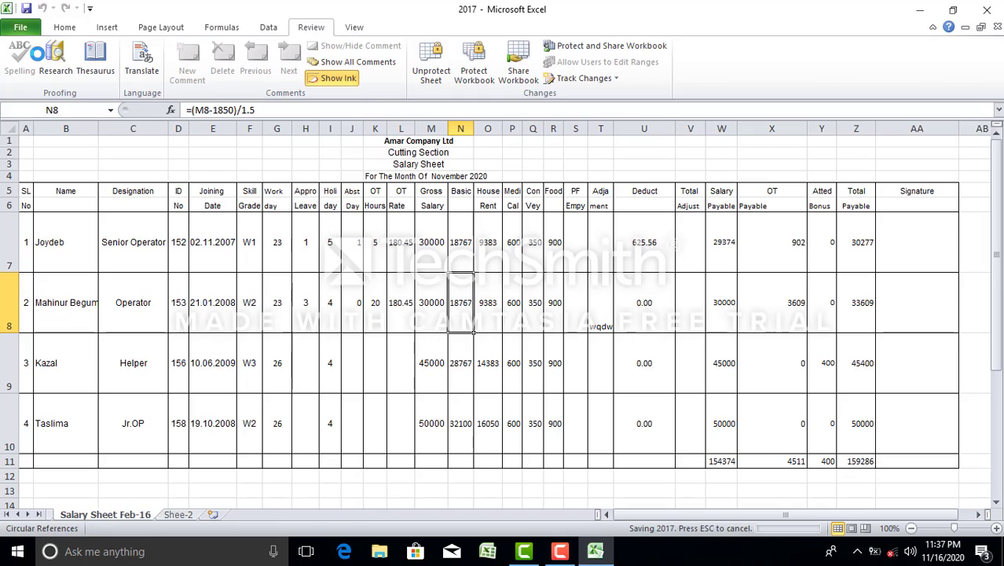
Close and reopen 2017.xlsx, dismissing the circular reference warning
click(989, 10)
double_click(579, 173)
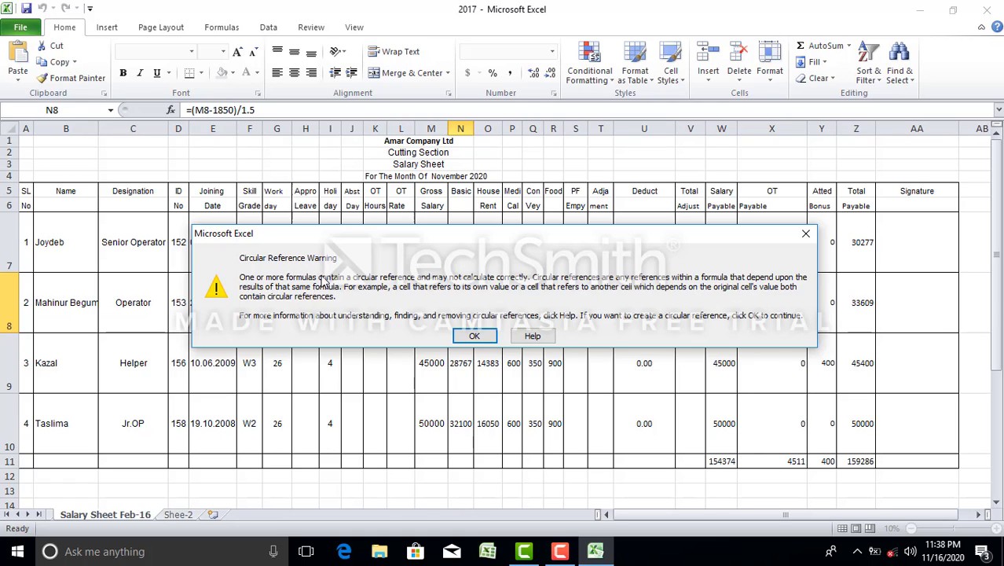
click(478, 338)
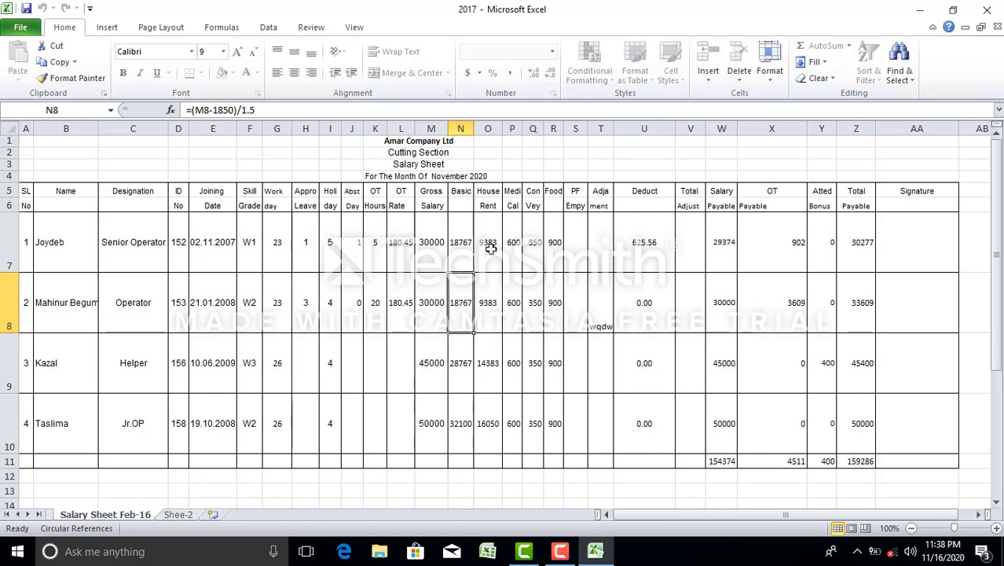
Try editing T8 and R8, dismissing each protected-cell warning, then show the Review commands
click(594, 275)
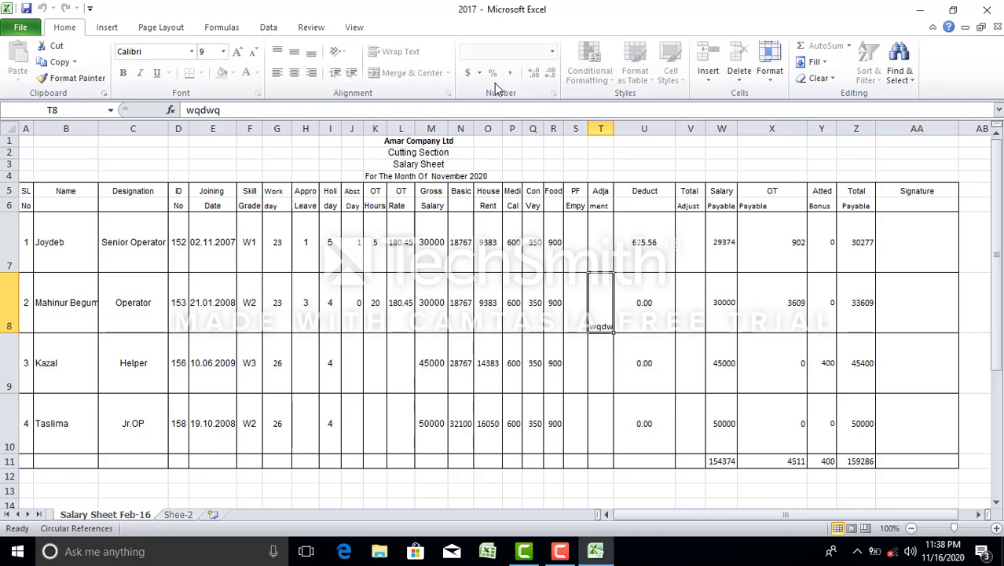
click(681, 314)
double_click(601, 319)
click(507, 323)
double_click(556, 331)
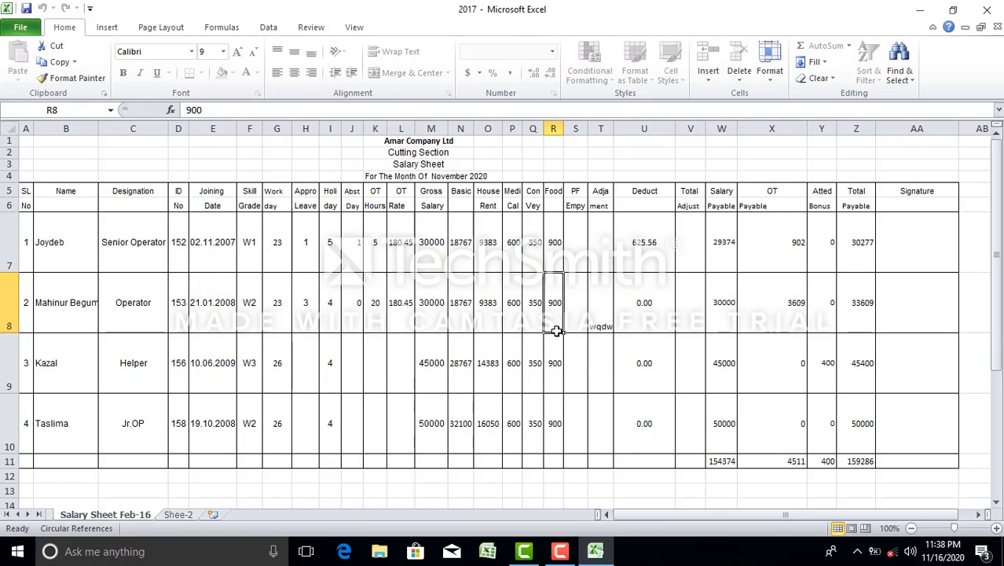
click(604, 307)
double_click(605, 307)
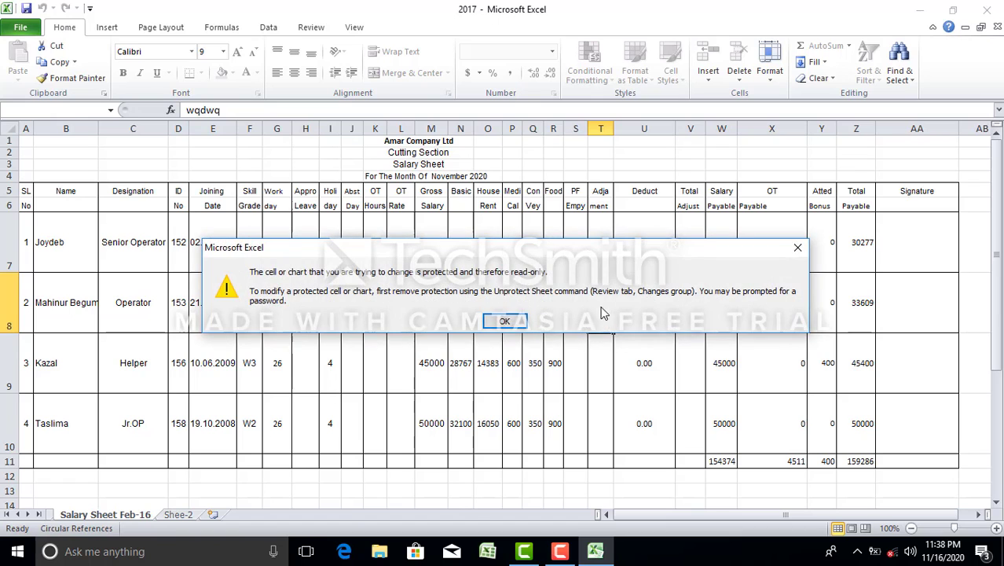
click(507, 319)
click(421, 223)
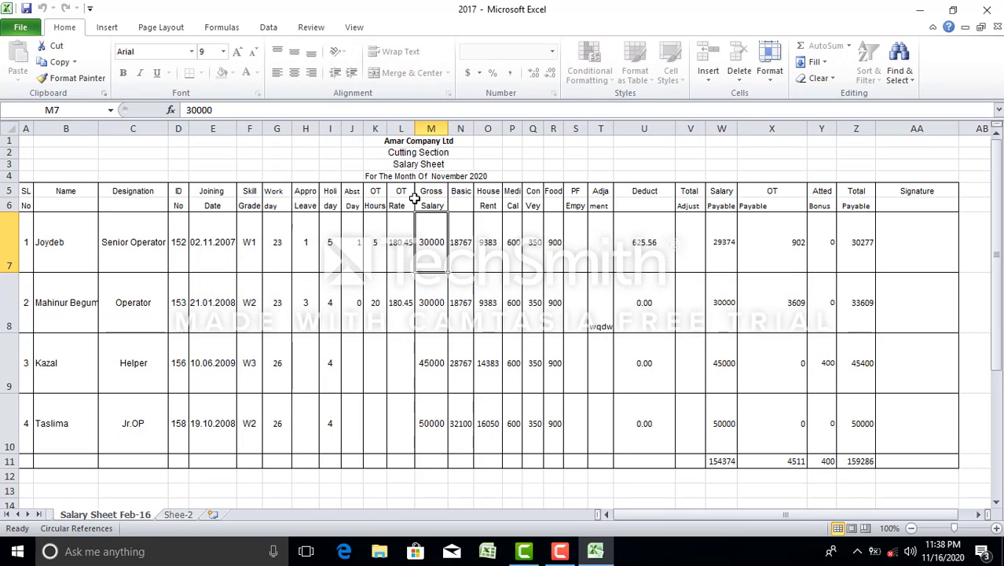
click(318, 28)
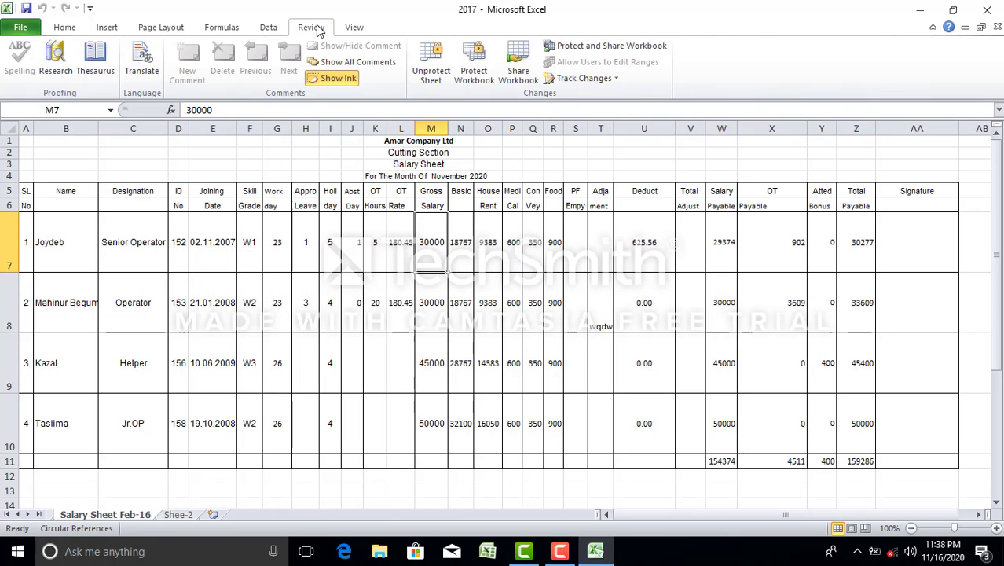
Unprotect the sheet with its password and delete the stray 'wqdwq' text from T8
click(437, 77)
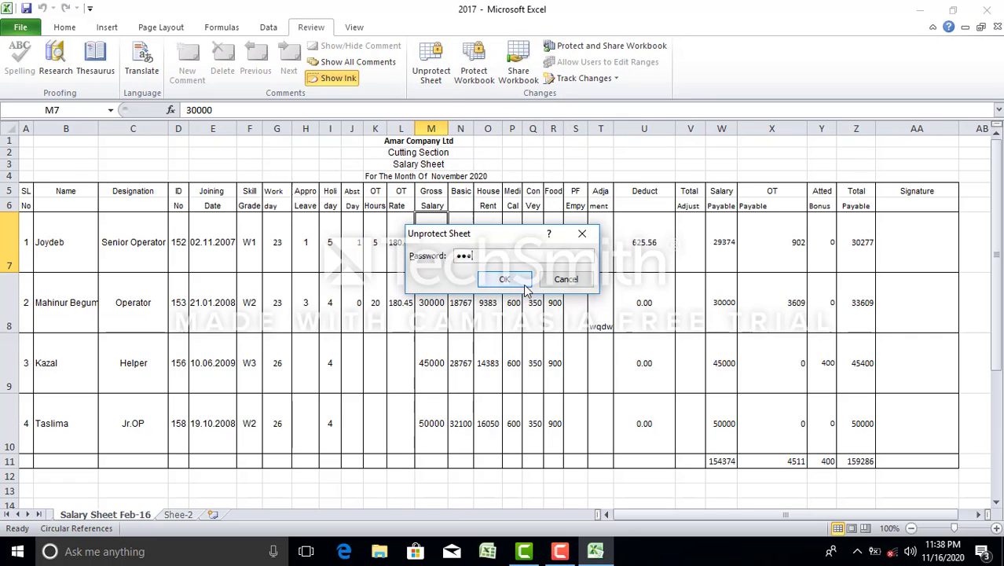
click(525, 283)
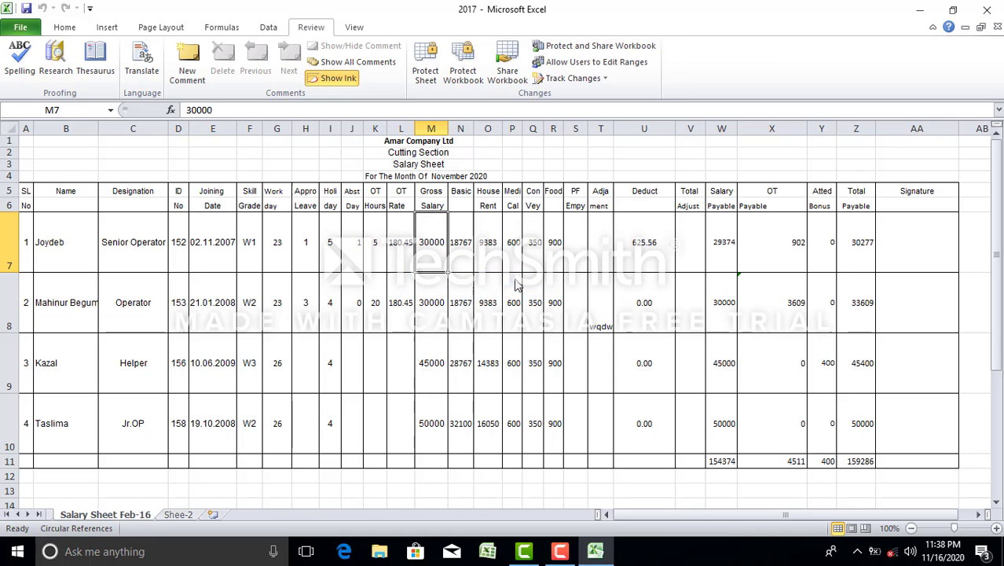
click(514, 303)
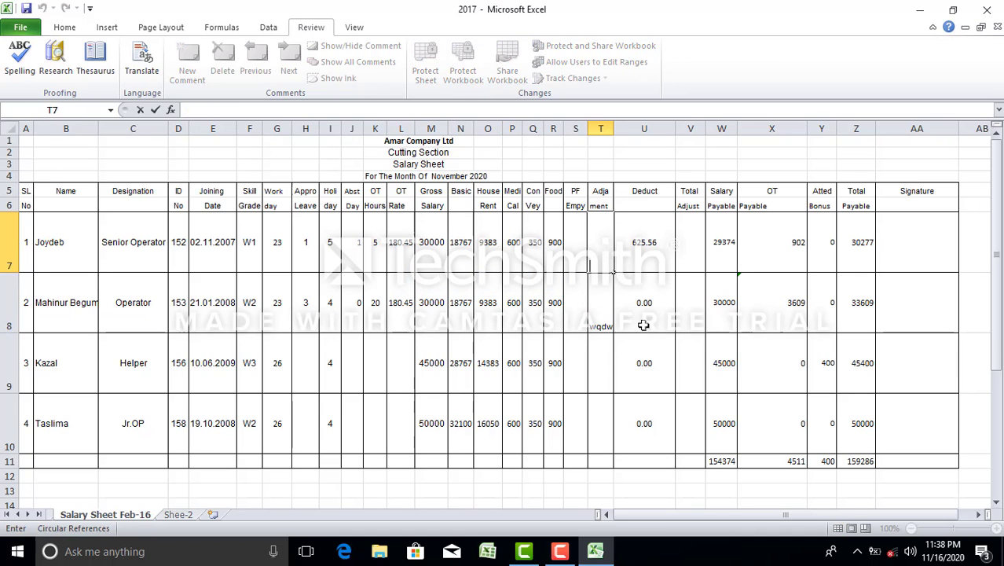
click(644, 320)
click(600, 330)
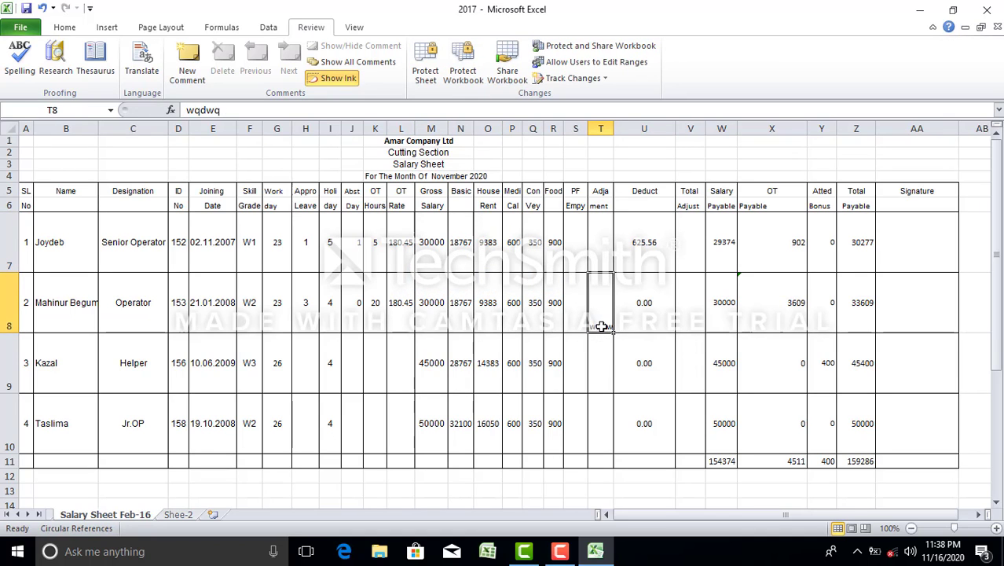
key(Delete)
click(657, 321)
click(602, 305)
click(602, 251)
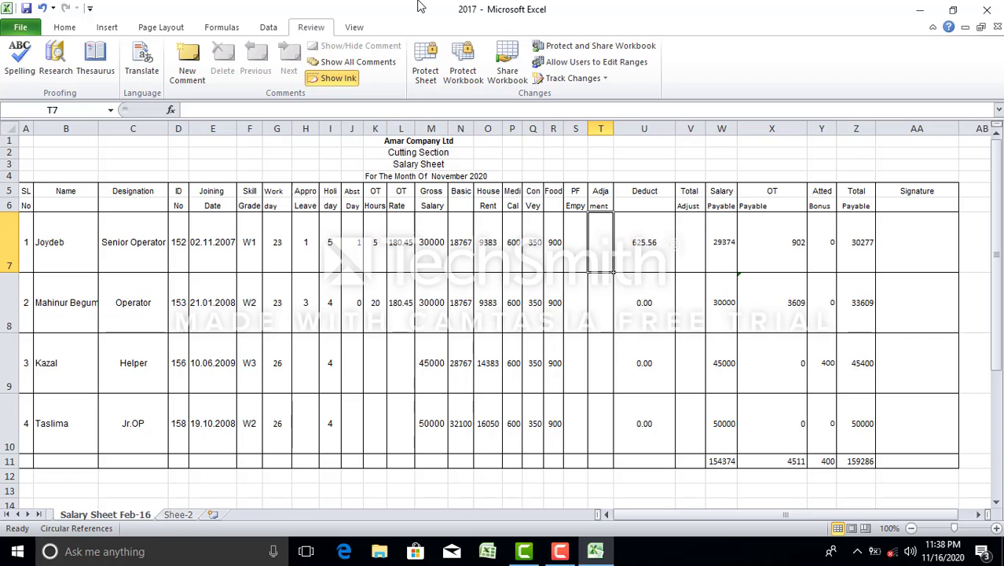
In Save As General Options, enter a password to open and a password to modify
click(20, 26)
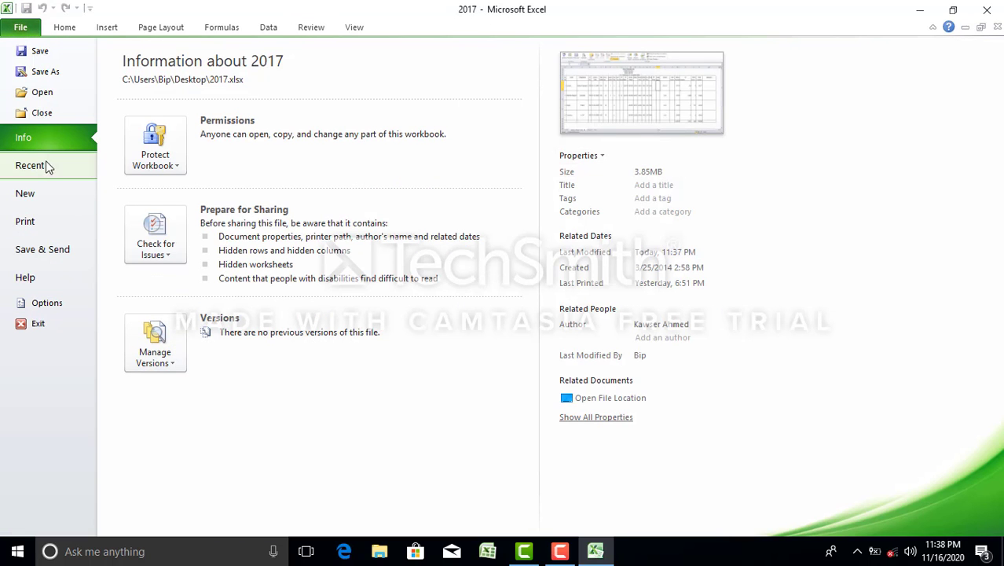
key(Escape)
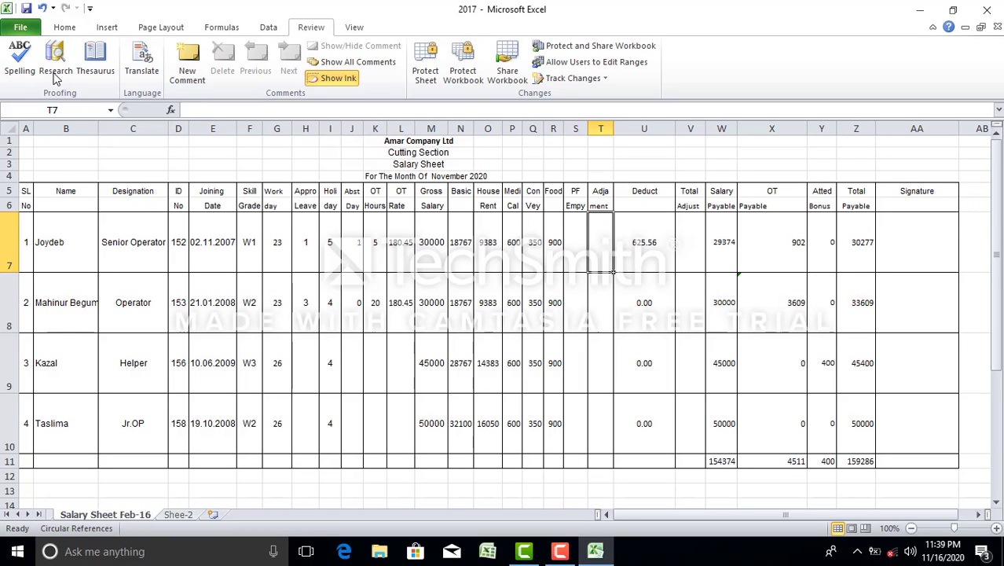
key(F12)
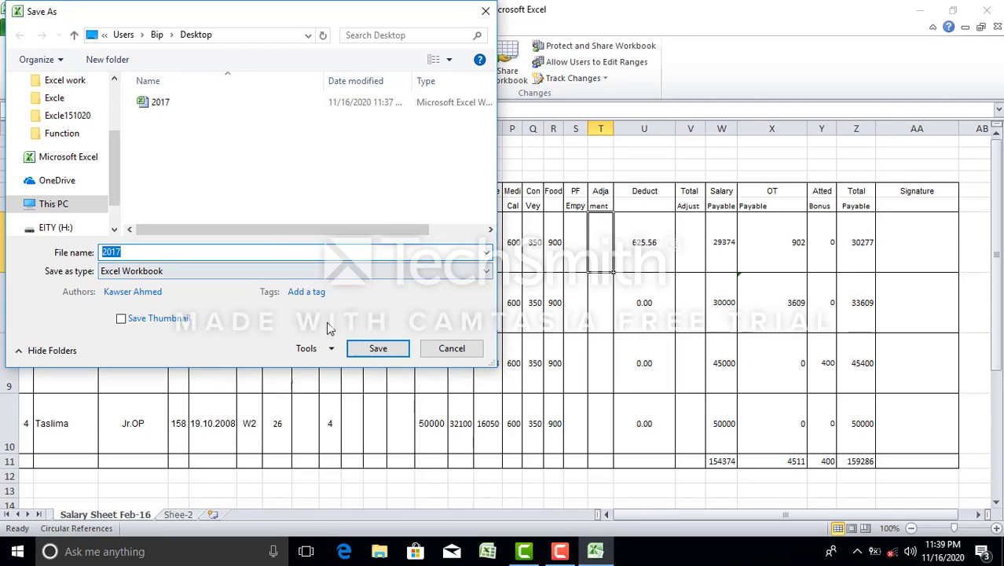
click(328, 350)
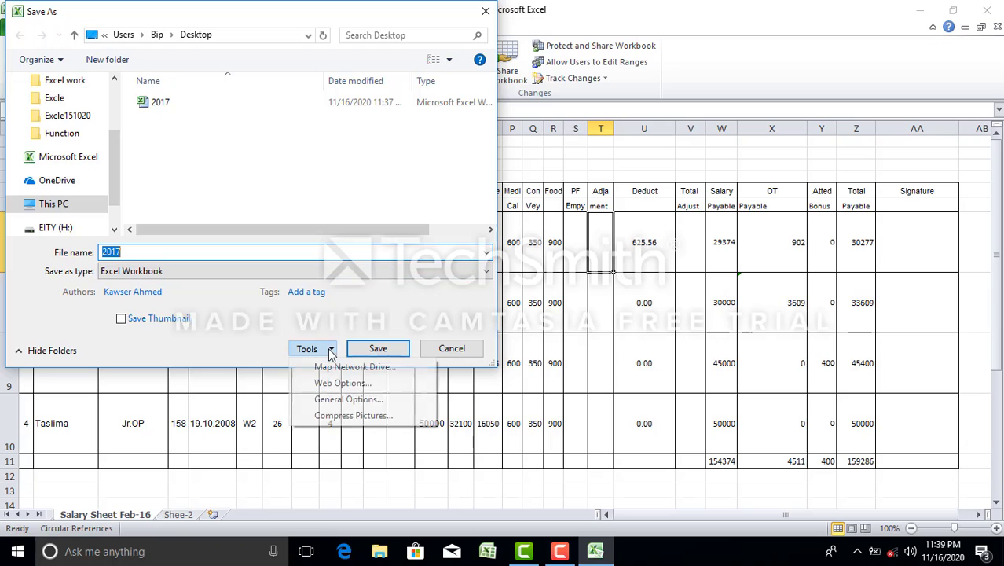
click(363, 405)
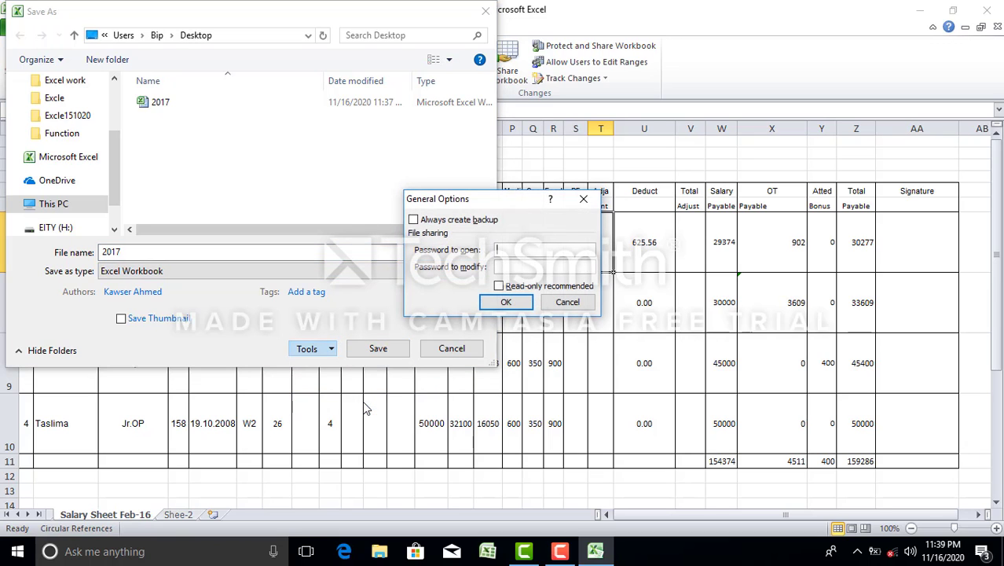
text(123)
click(517, 270)
text(123)
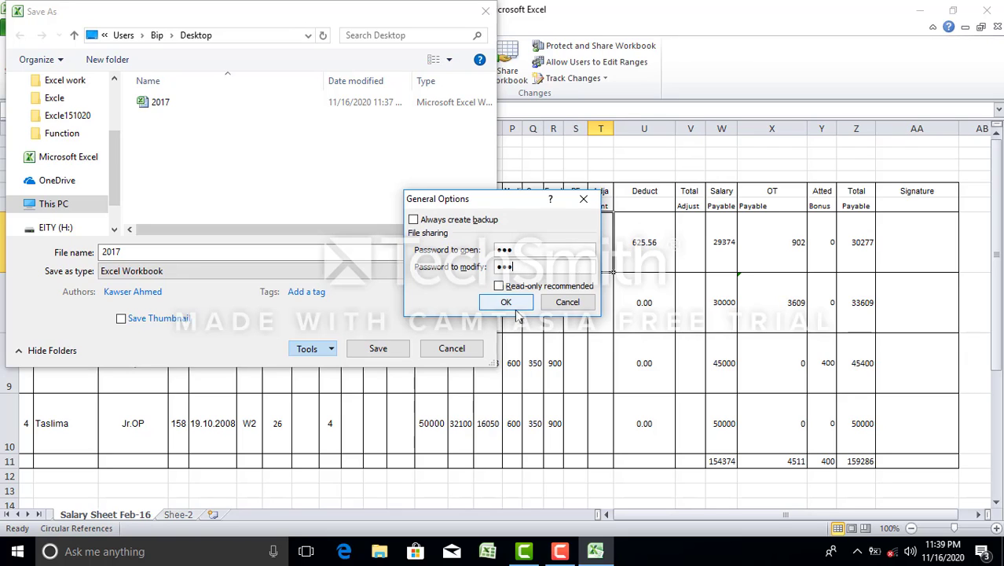
click(512, 305)
Confirm both passwords and save as 2017 on the Desktop, replacing the existing file
text(123)
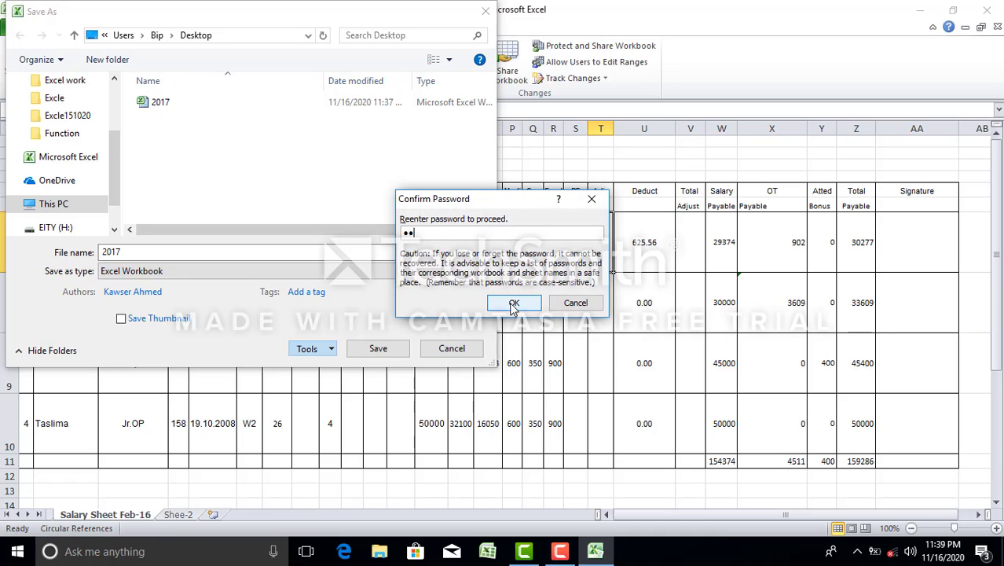
click(514, 305)
text(123)
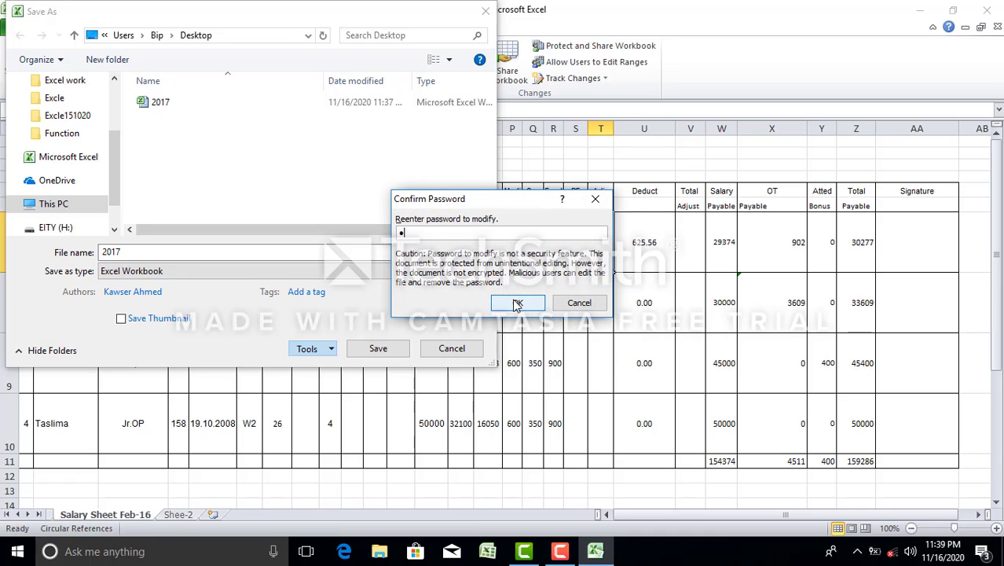
click(517, 303)
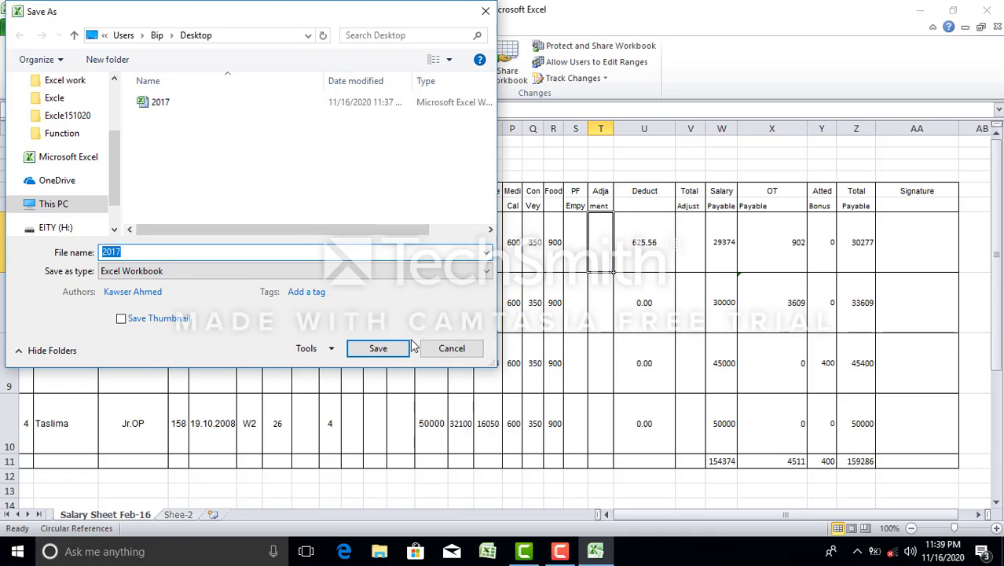
click(377, 349)
click(533, 280)
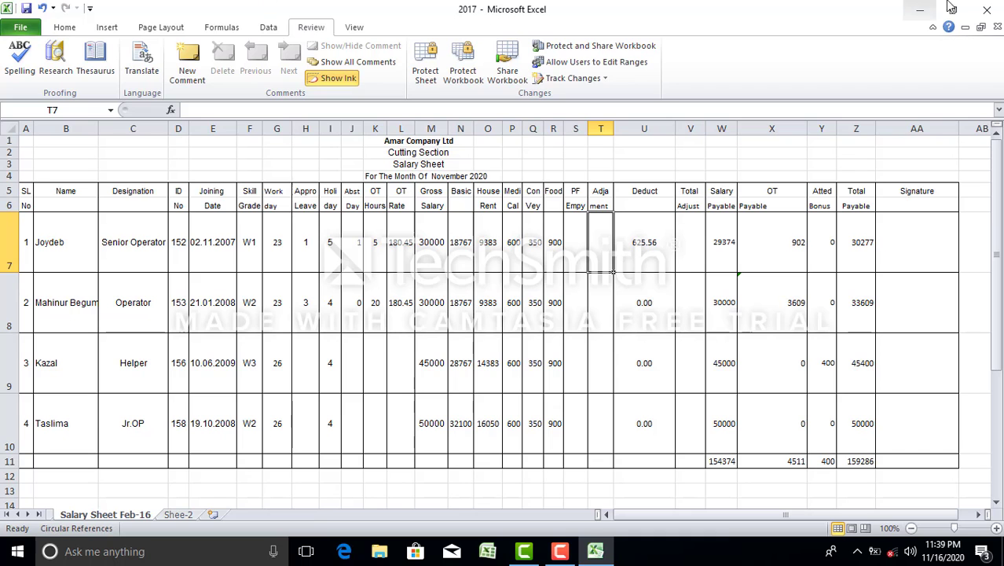
Close Excel and reopen 2017 with both passwords, dismissing the circular reference warning and maximizing
click(987, 10)
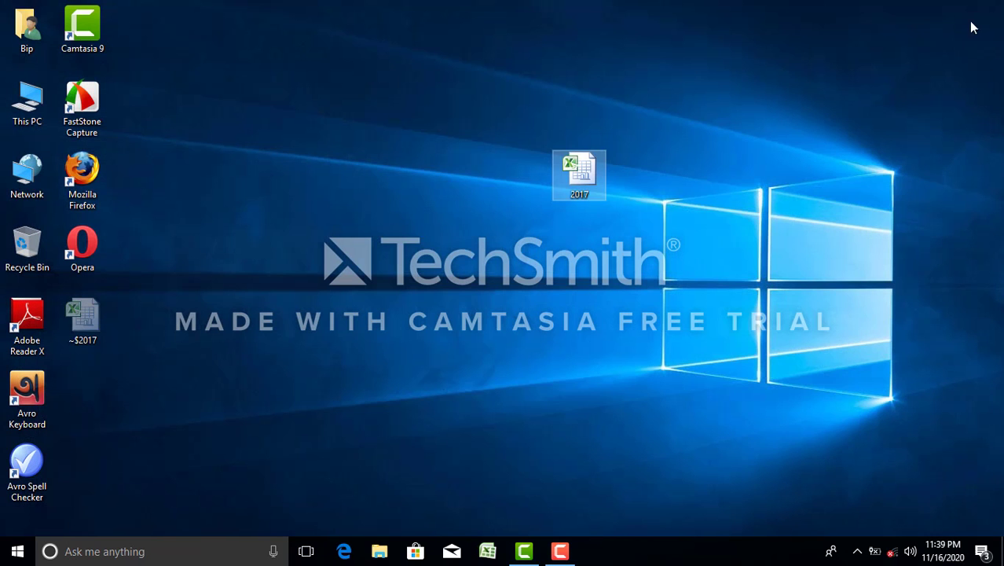
double_click(591, 174)
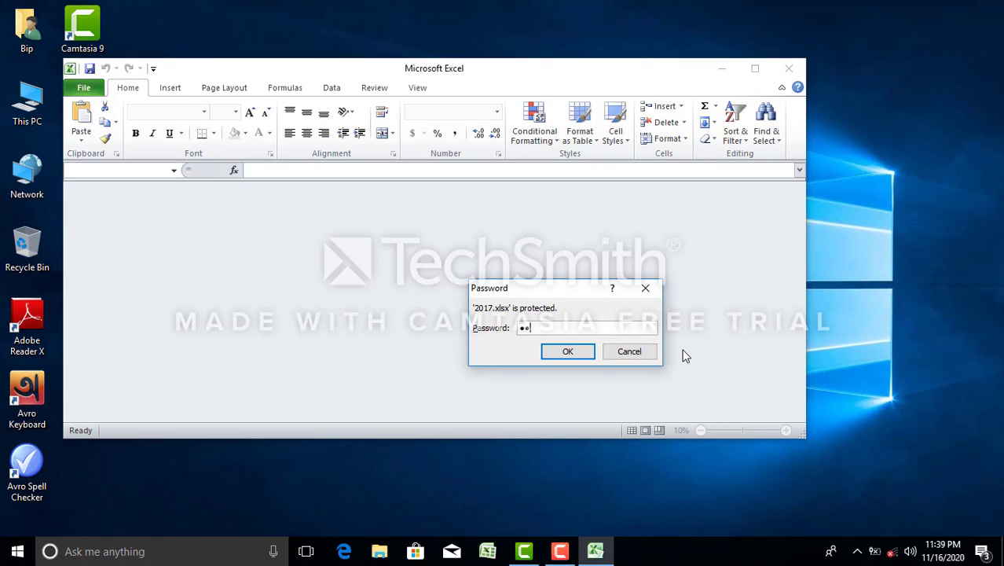
click(569, 352)
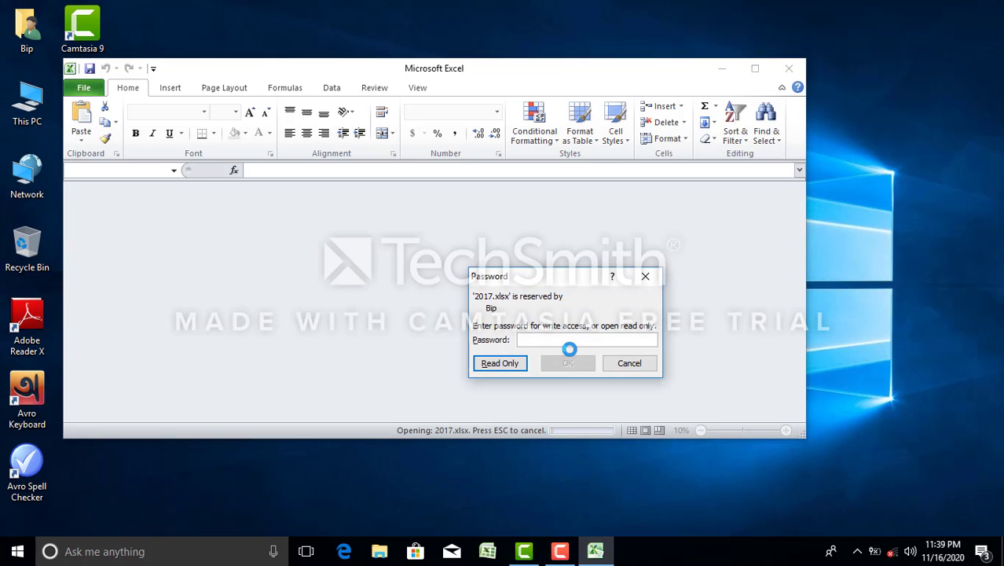
text(123)
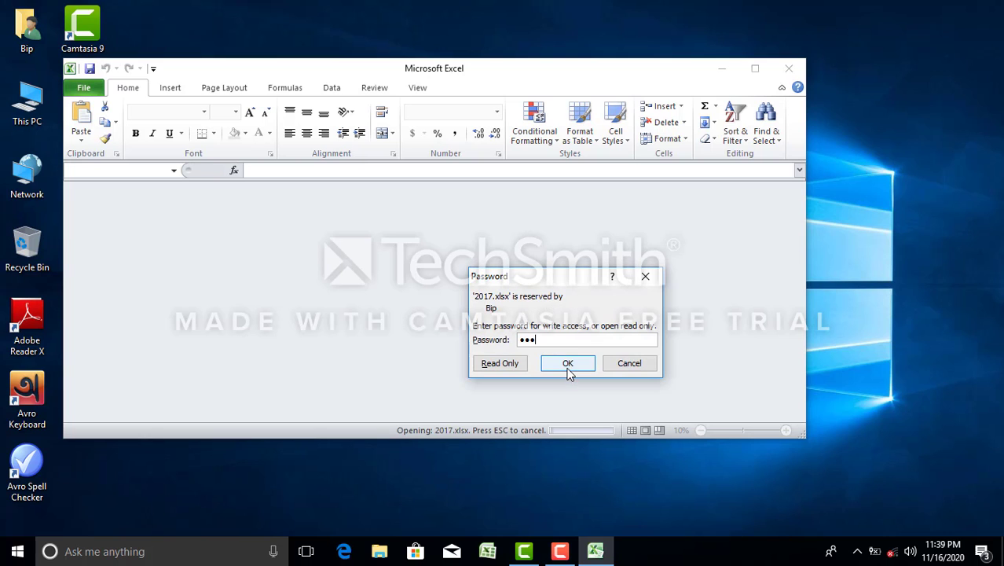
click(567, 363)
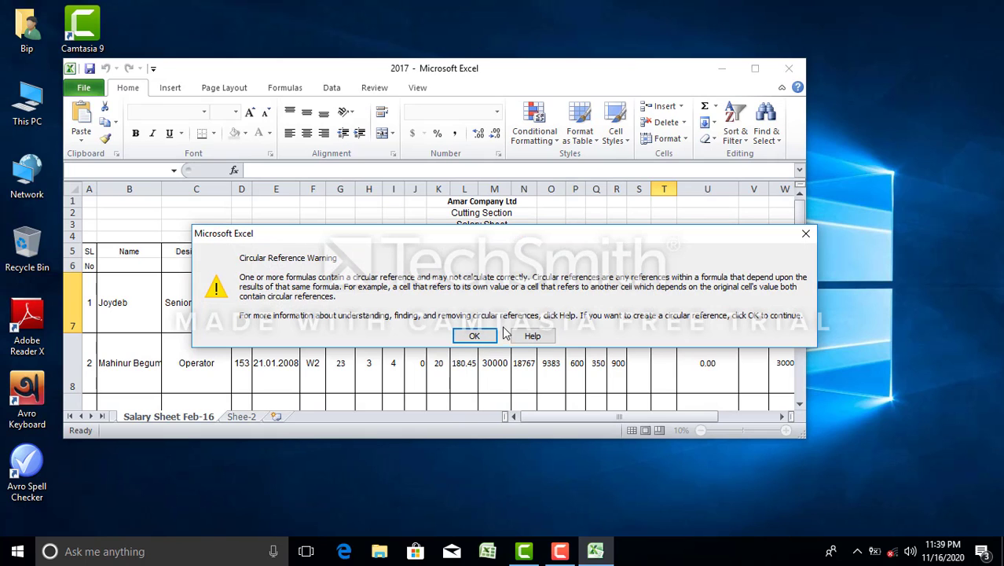
click(468, 335)
click(756, 70)
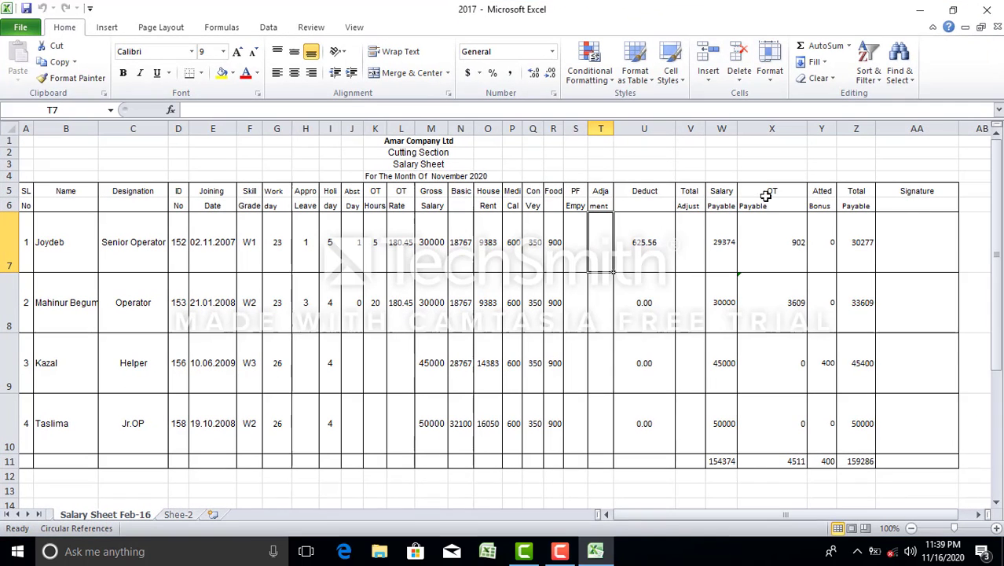
Select P8 and R9, cancel the Protect Sheet dialog, then show the File Info page
click(513, 289)
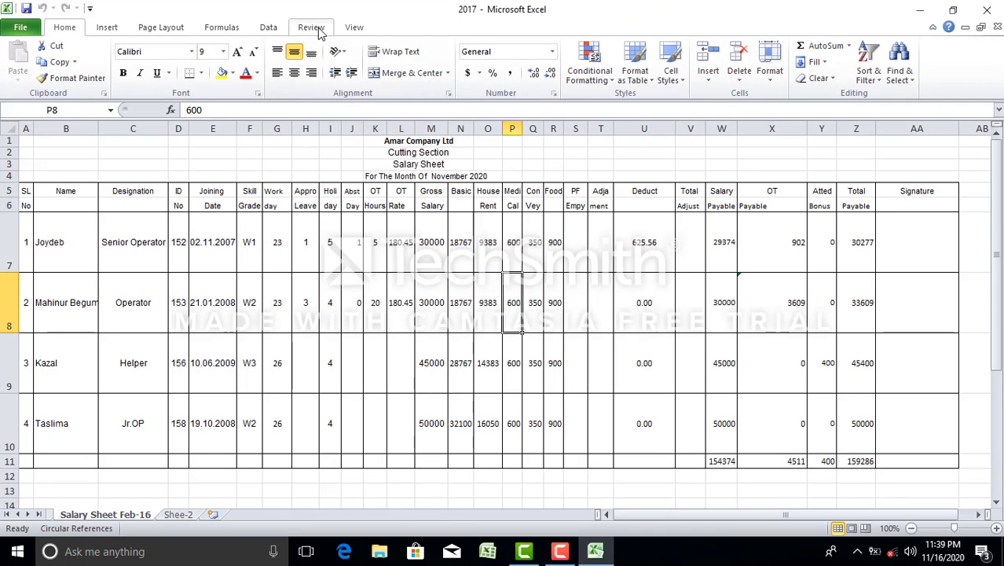
click(314, 29)
click(554, 338)
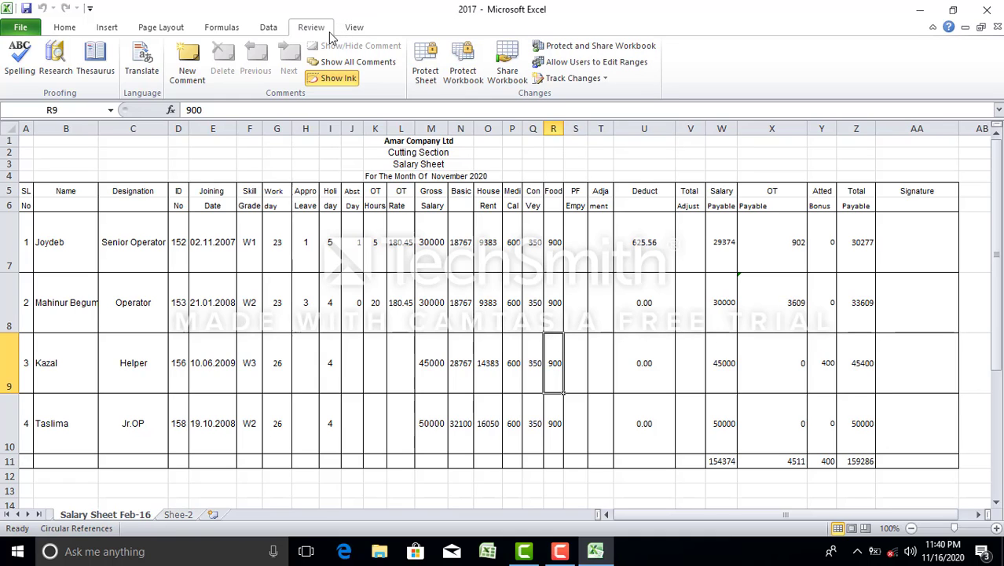
click(425, 67)
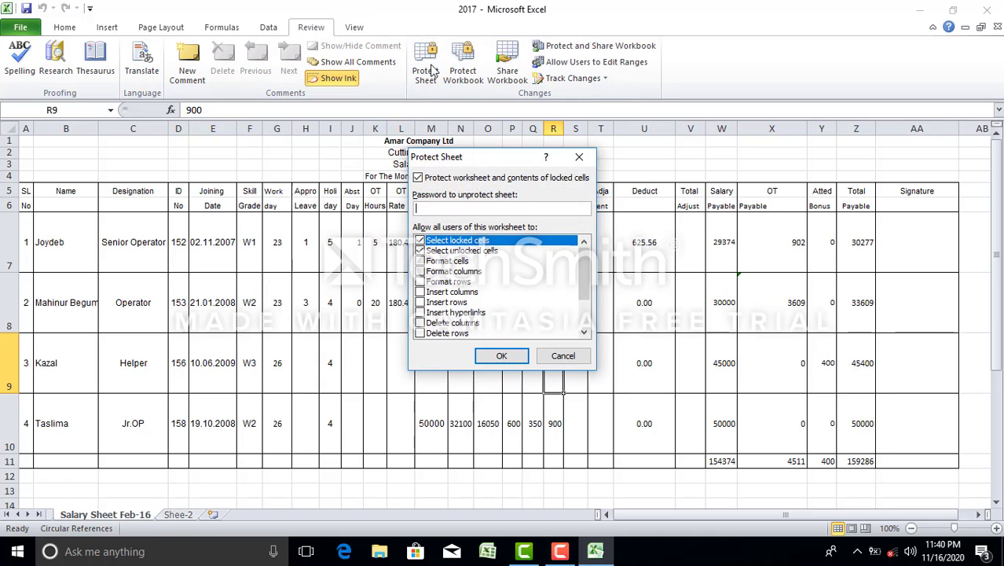
click(562, 356)
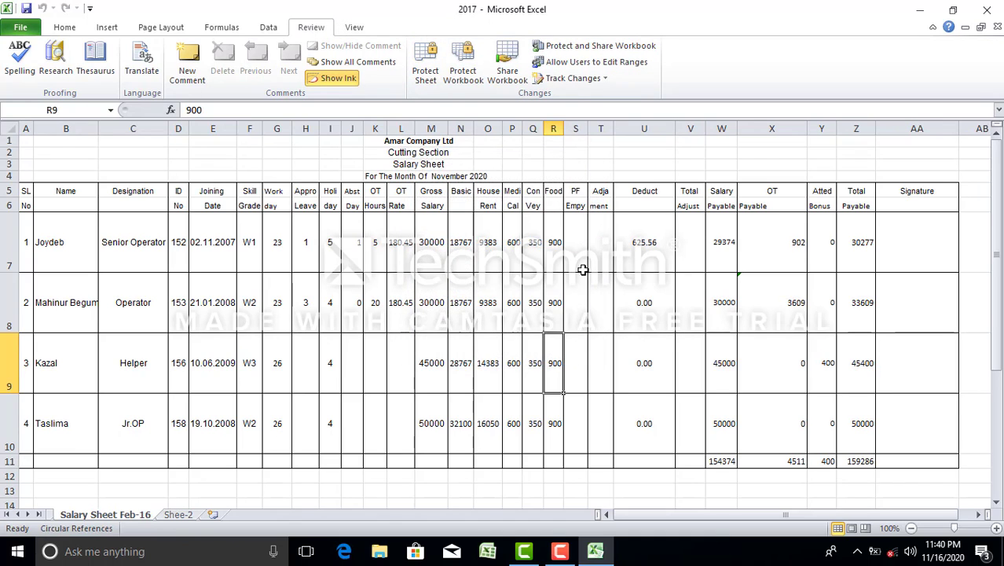
click(21, 27)
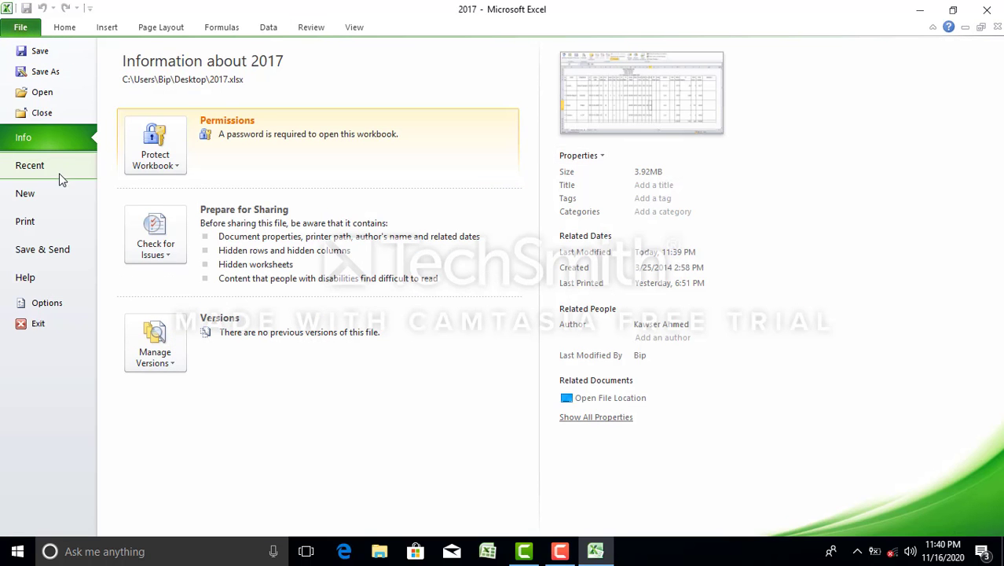
Save As 2017 again, keeping both existing passwords in General Options and replacing the file
click(46, 72)
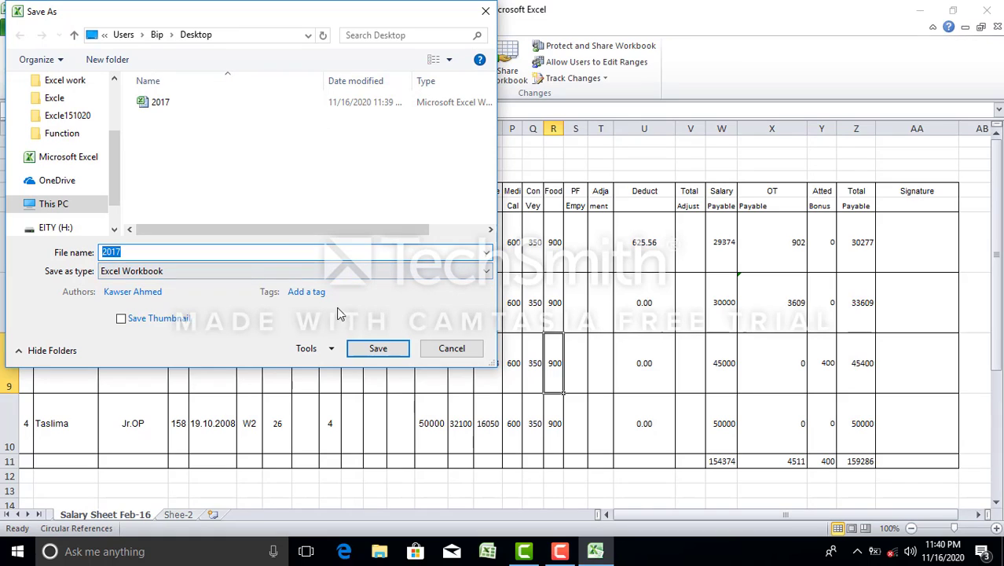
click(330, 349)
click(334, 399)
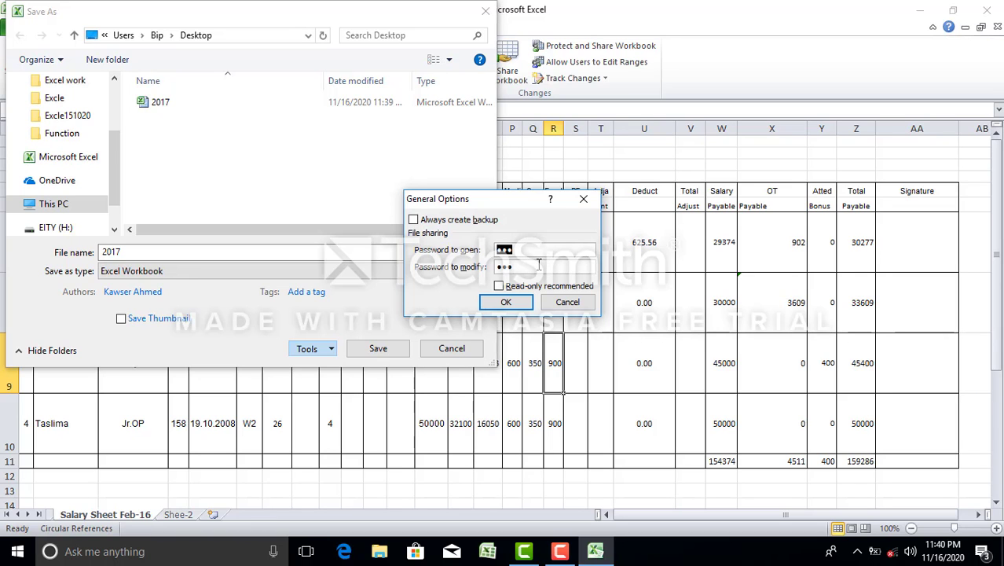
click(514, 303)
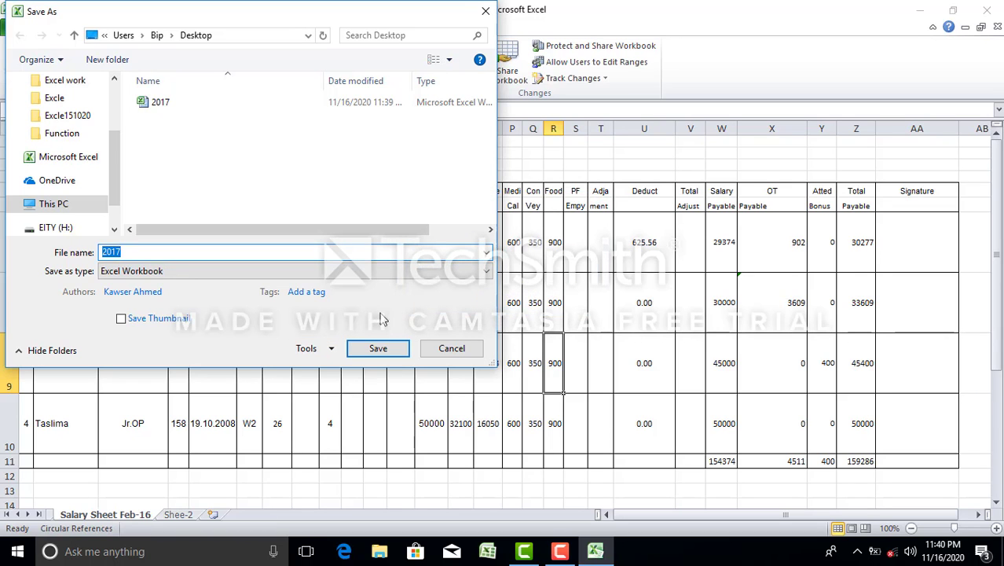
click(380, 348)
click(547, 281)
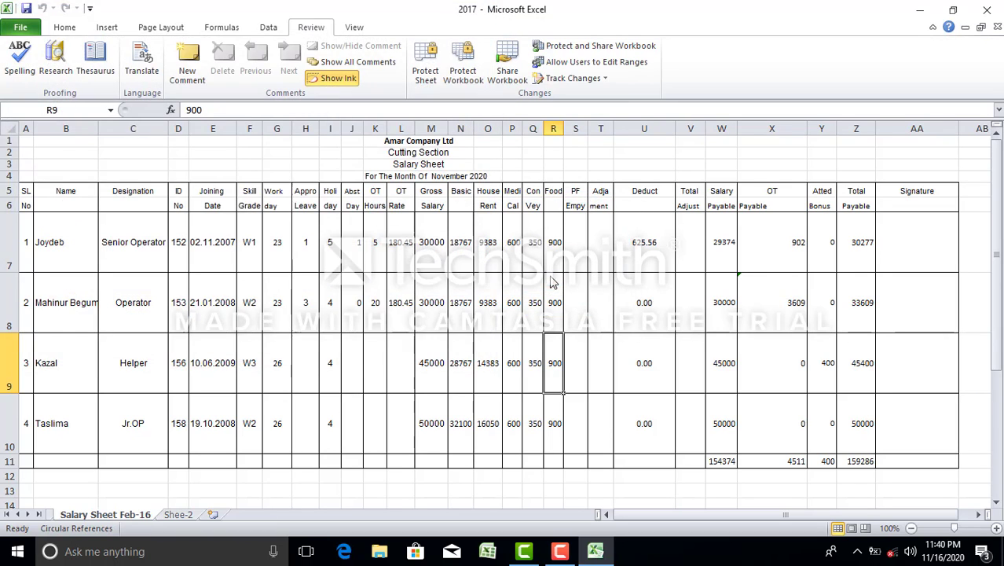